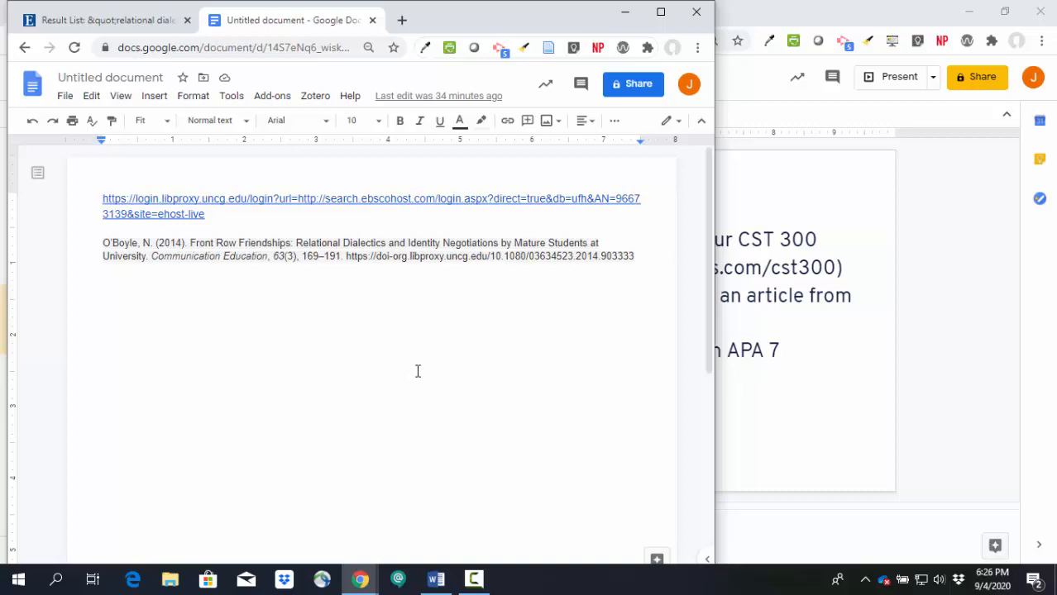
Step: Switch to the CST 300 research guide and open its APA 7th edition resources page
{"action": "mouse_move", "coordinate": [364, 587]}
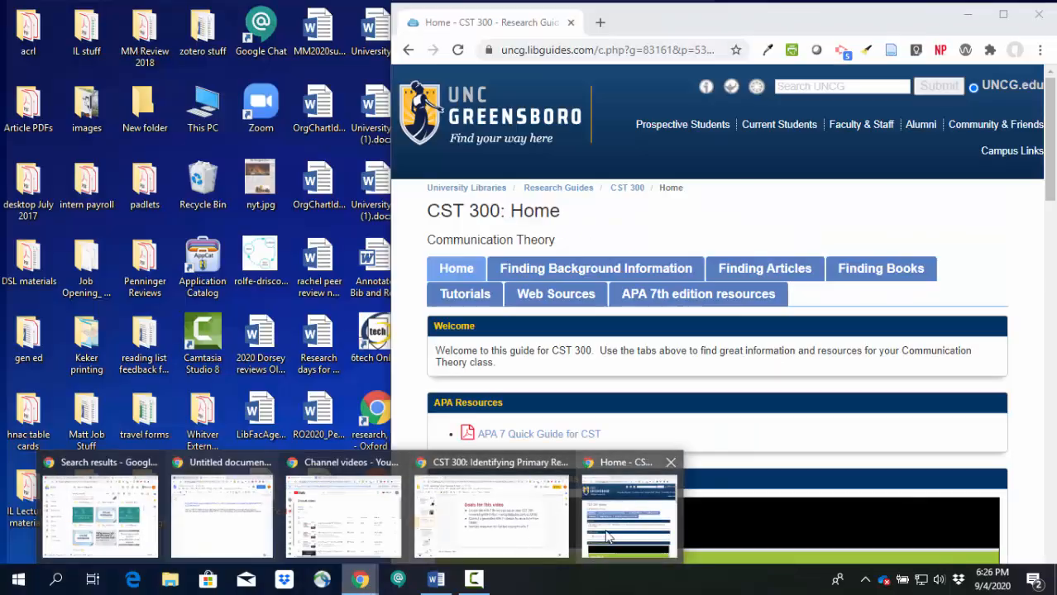
{"action": "left_click", "coordinate": [609, 535]}
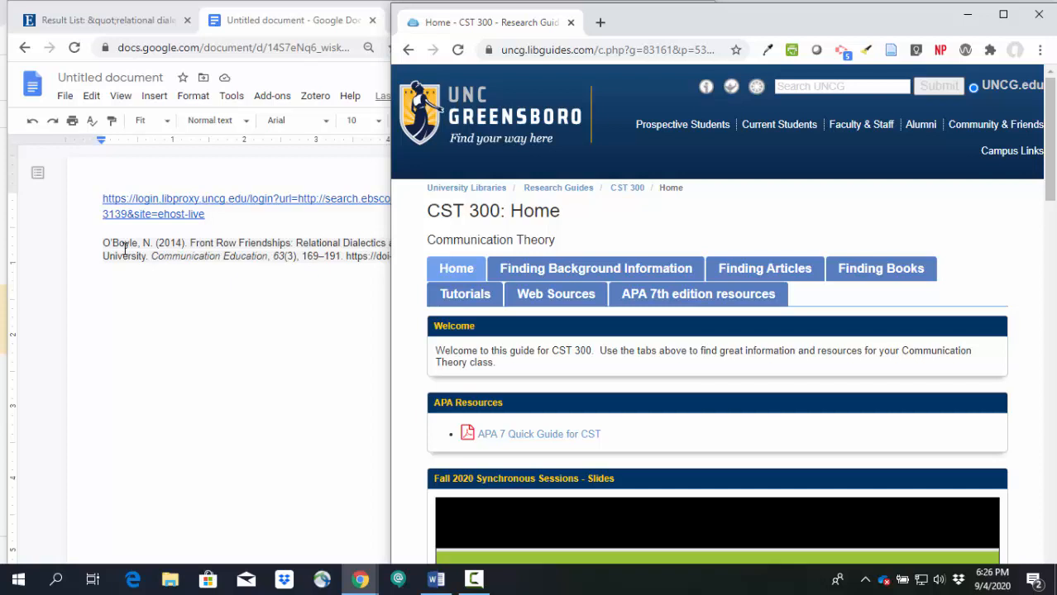
{"action": "left_click", "coordinate": [680, 299]}
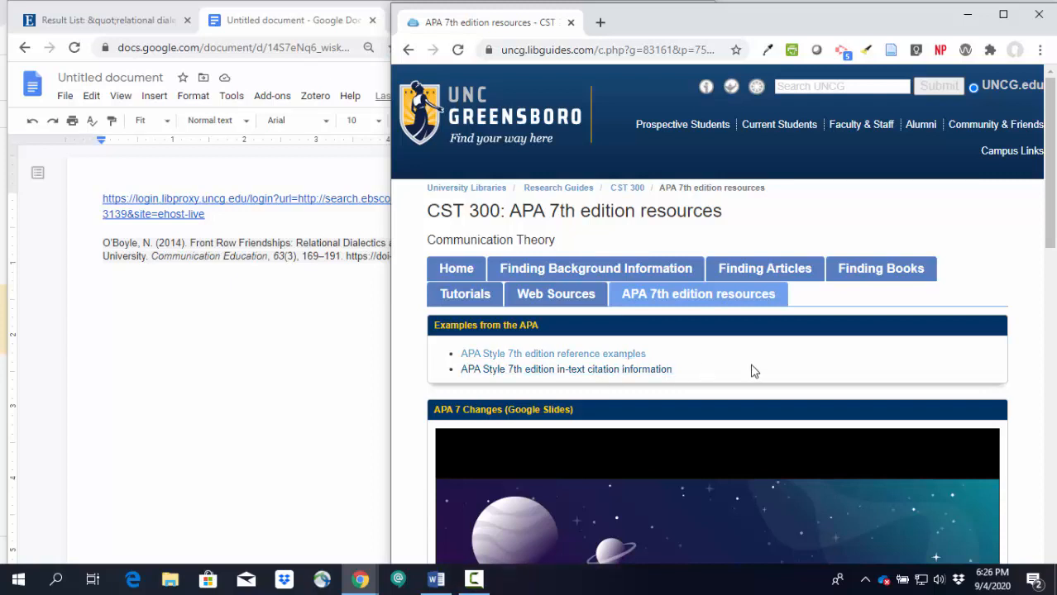
Step: Look through the APA 7th edition resources page and examine the article examples in the embedded APA 7 handout
{"action": "scroll", "coordinate": [775, 338], "scroll_direction": "down", "scroll_amount": 2}
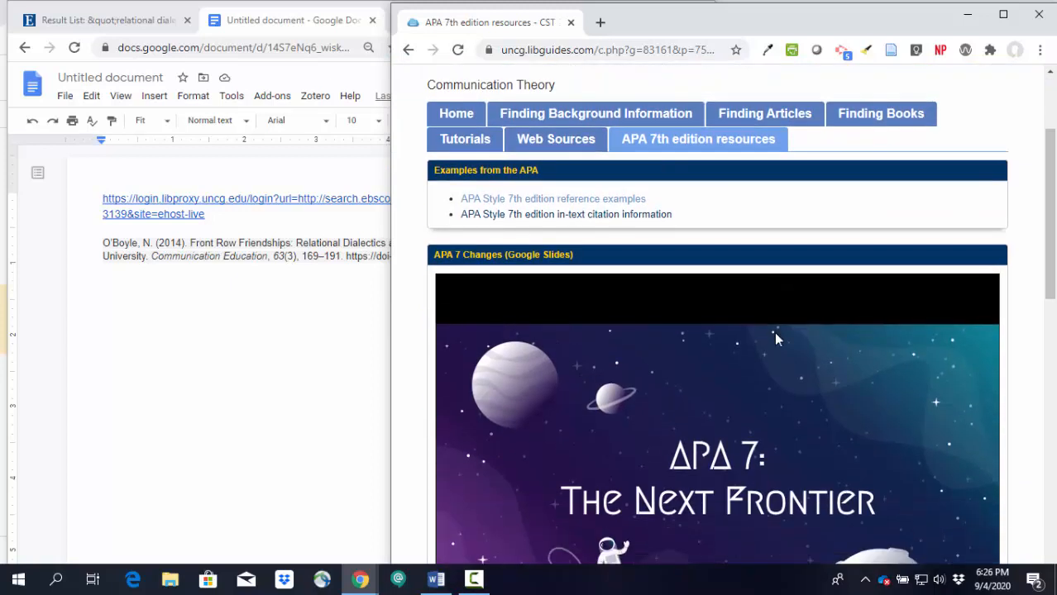
{"action": "scroll", "coordinate": [775, 337], "scroll_direction": "down", "scroll_amount": 2}
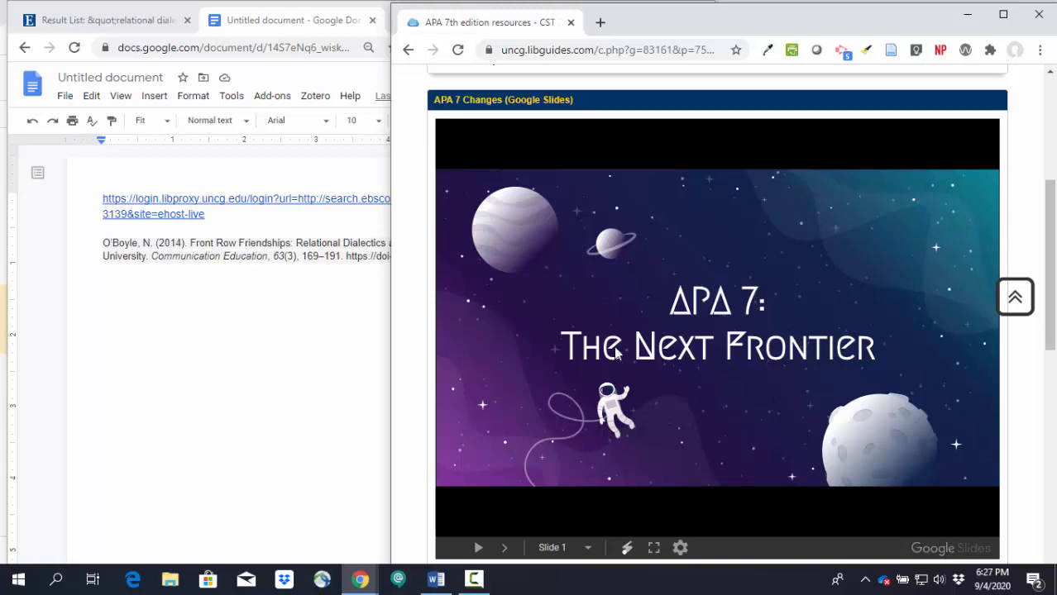
{"action": "scroll", "coordinate": [740, 330], "scroll_direction": "down", "scroll_amount": 1}
{"action": "scroll", "coordinate": [740, 331], "scroll_direction": "down", "scroll_amount": 3}
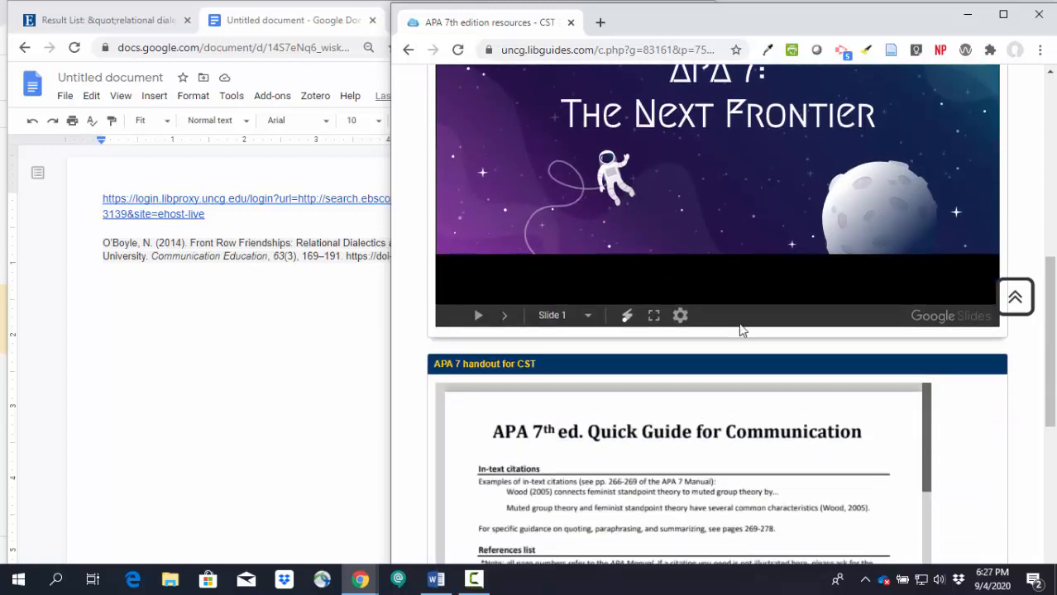
{"action": "scroll", "coordinate": [852, 346], "scroll_direction": "down", "scroll_amount": 4}
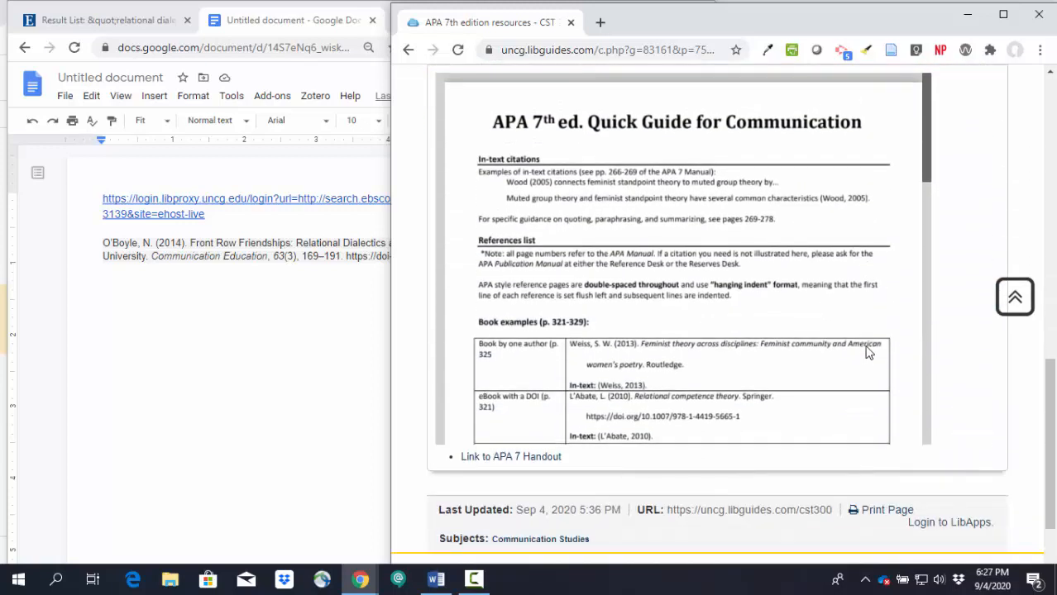
{"action": "scroll", "coordinate": [868, 352], "scroll_direction": "up", "scroll_amount": 1}
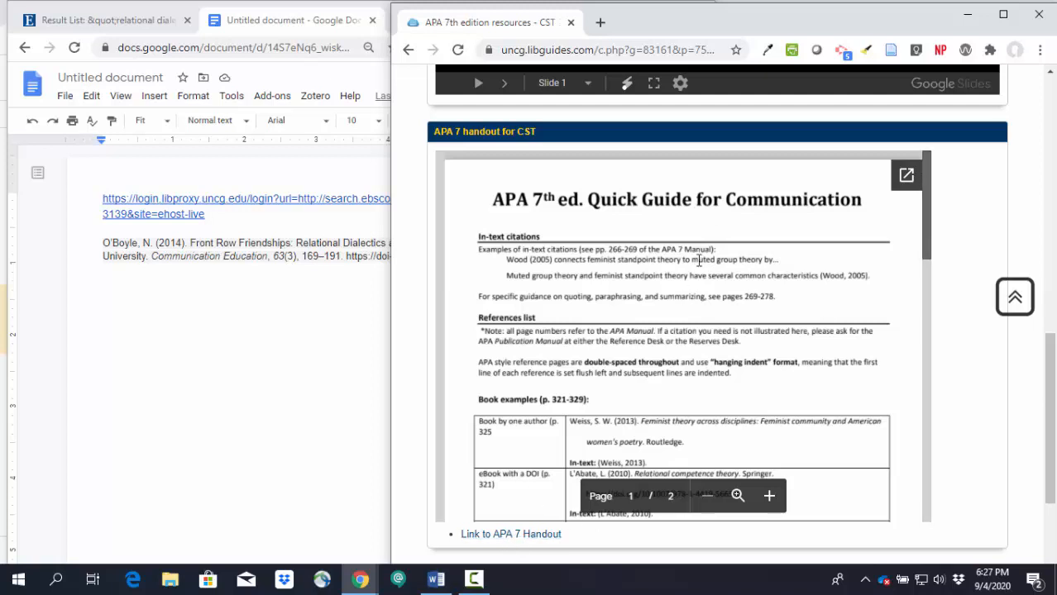
{"action": "scroll", "coordinate": [661, 286], "scroll_direction": "down", "scroll_amount": 3}
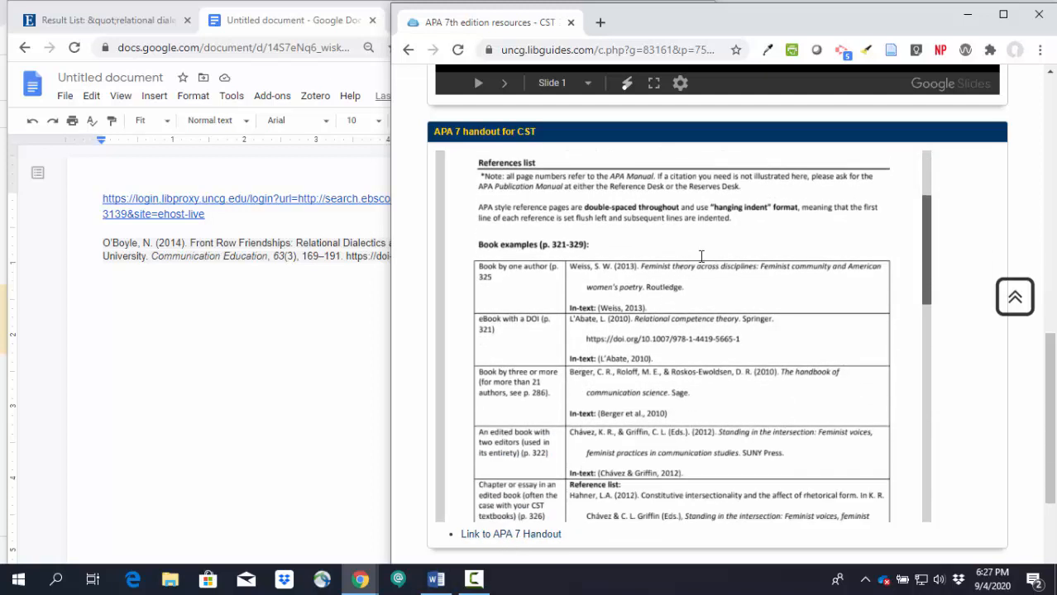
{"action": "scroll", "coordinate": [701, 256], "scroll_direction": "down", "scroll_amount": 5}
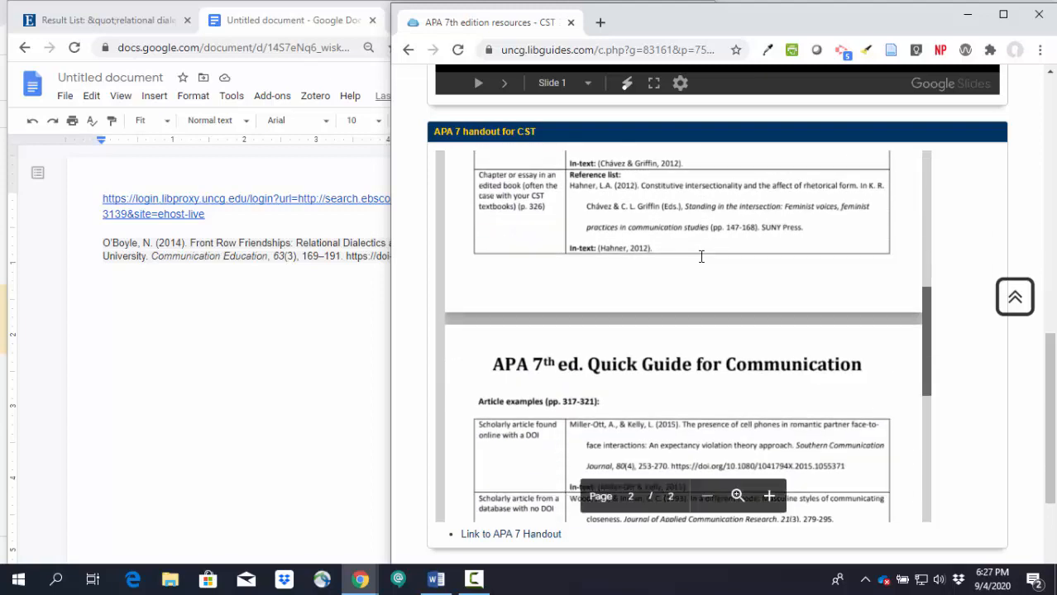
{"action": "scroll", "coordinate": [702, 256], "scroll_direction": "down", "scroll_amount": 3}
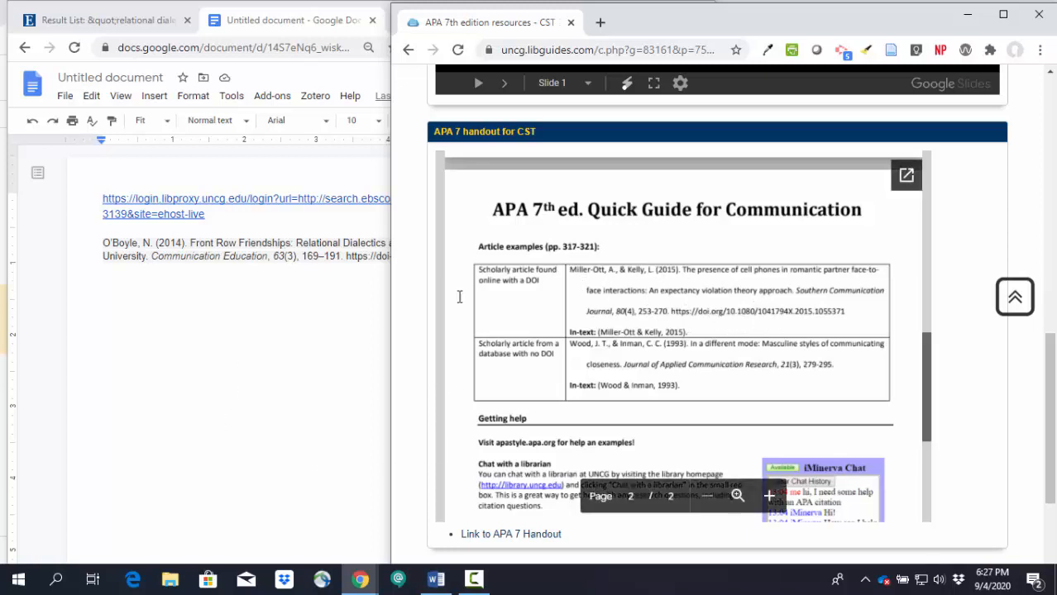
{"action": "left_click", "coordinate": [305, 327]}
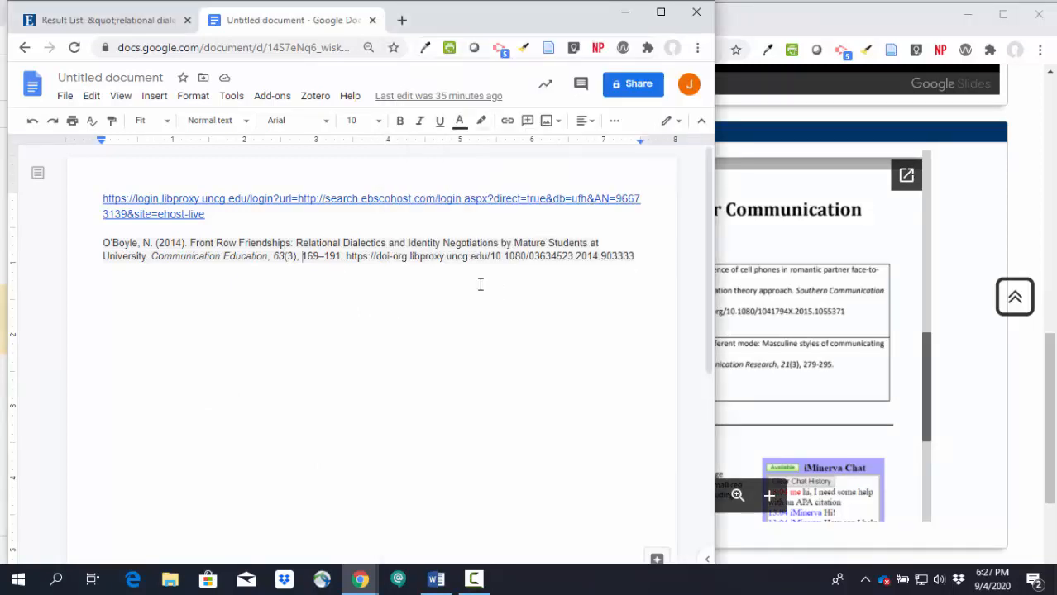
{"action": "left_click", "coordinate": [761, 312]}
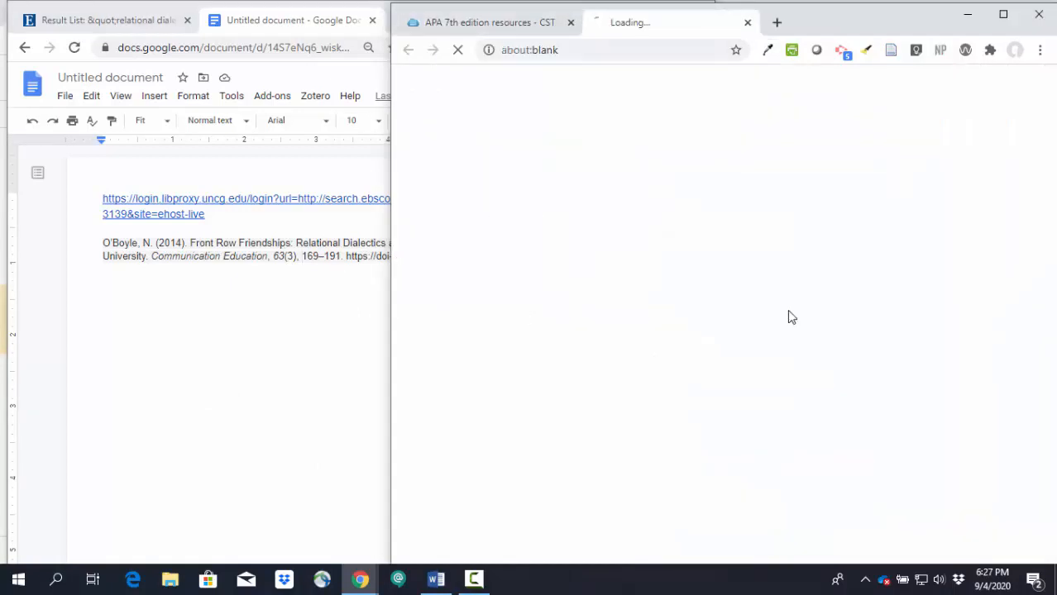
{"action": "left_click", "coordinate": [483, 24]}
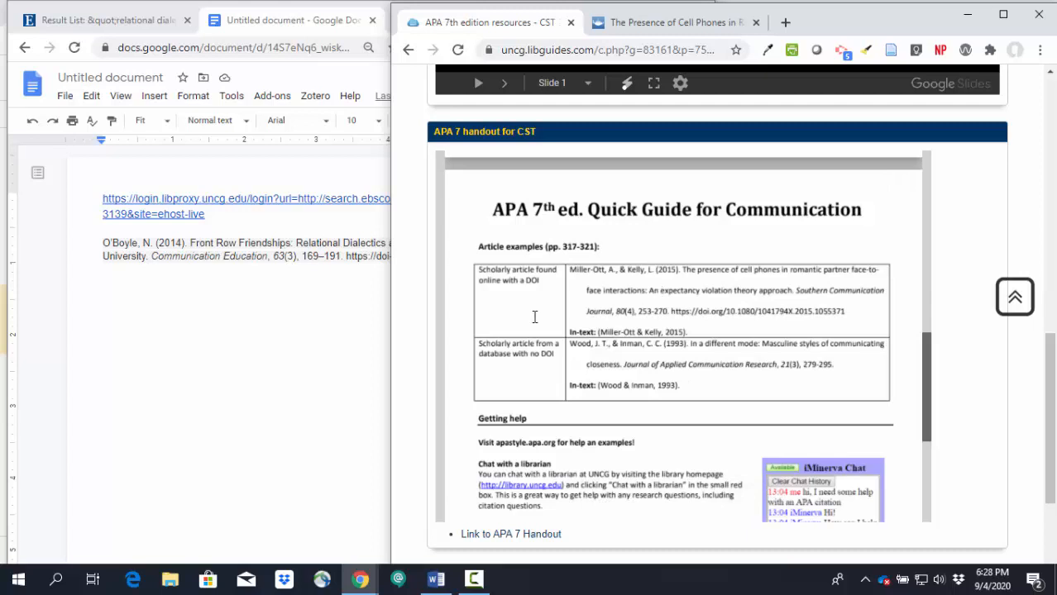
Step: Remove the background highlight from the whole article citation in the untitled document
{"action": "left_click", "coordinate": [303, 331]}
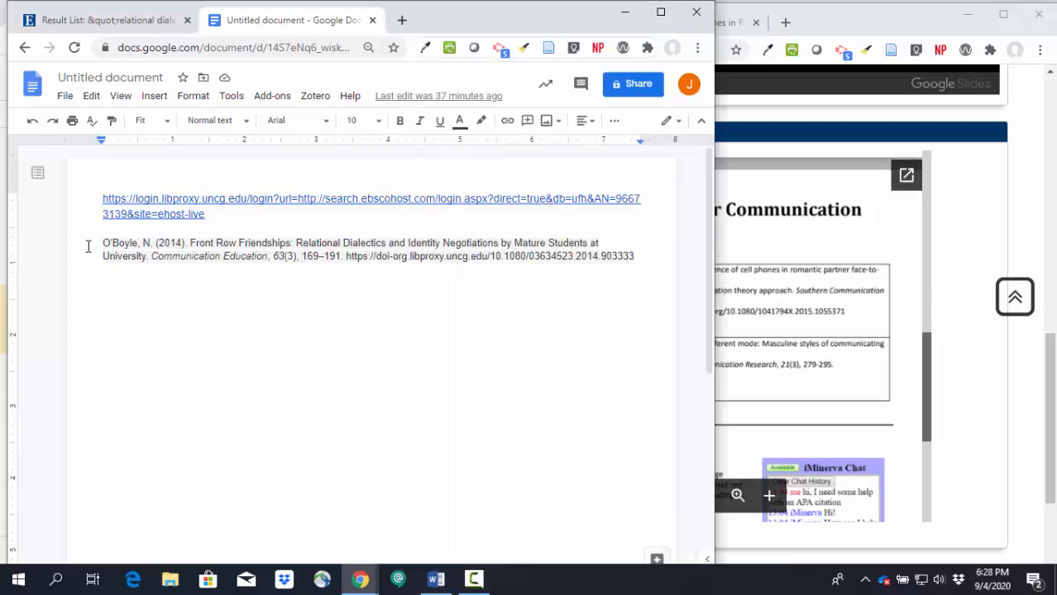
{"action": "left_click_drag", "start_coordinate": [95, 245], "coordinate": [634, 256]}
{"action": "left_click", "coordinate": [481, 121]}
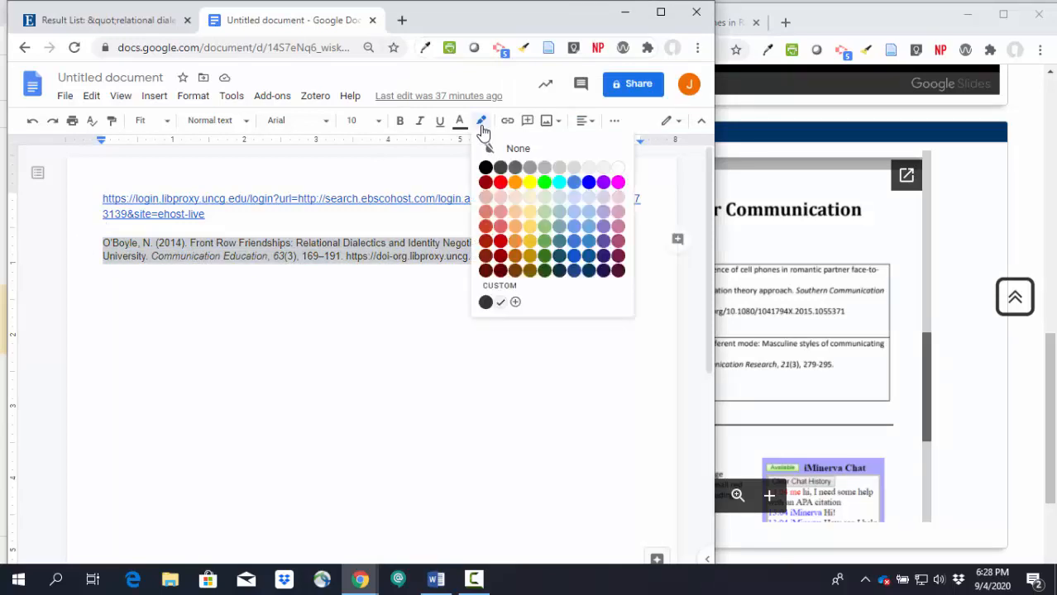
{"action": "left_click", "coordinate": [512, 148]}
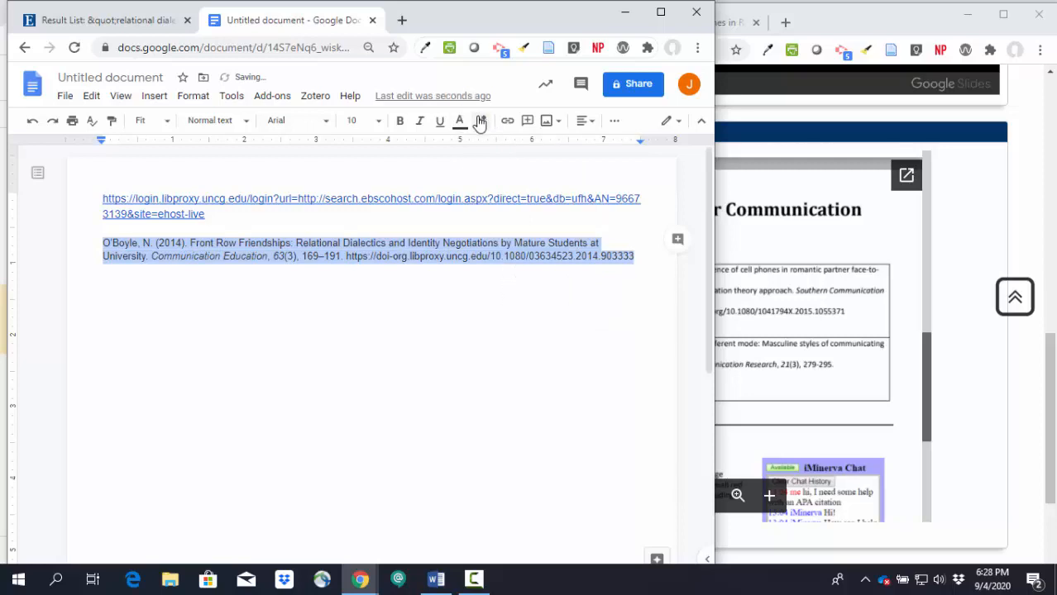
{"action": "left_click", "coordinate": [413, 330]}
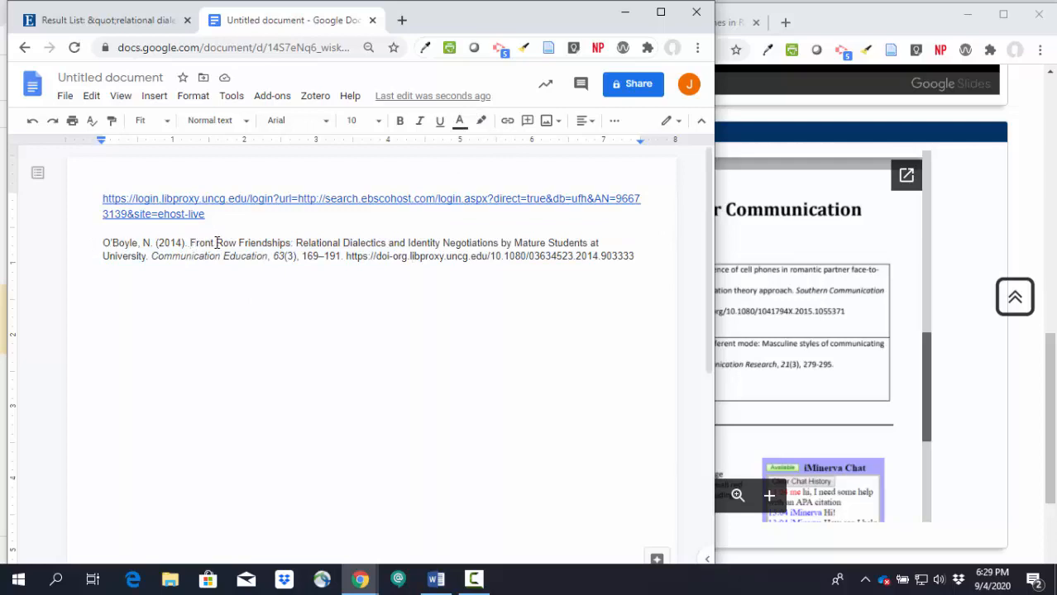
Step: Change the words "row" and "friendships" in the citation's article title to lowercase initials
{"action": "key", "text": "BackSpace"}
{"action": "type", "text": "r"}
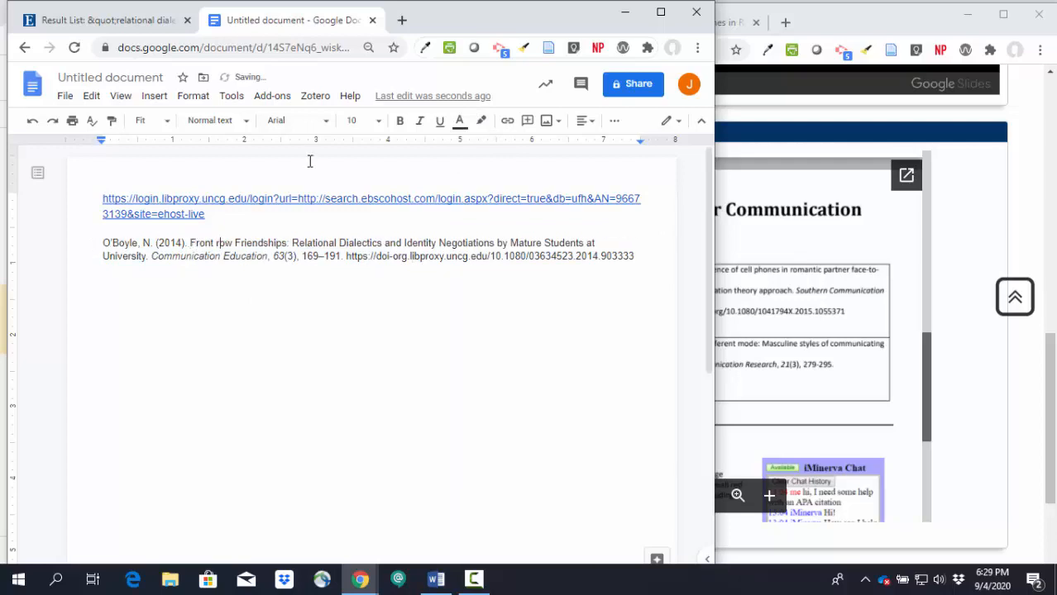
{"action": "left_click_drag", "start_coordinate": [243, 243], "coordinate": [239, 243]}
{"action": "left_click", "coordinate": [239, 243]}
{"action": "key", "text": "BackSpace"}
{"action": "type", "text": "f"}
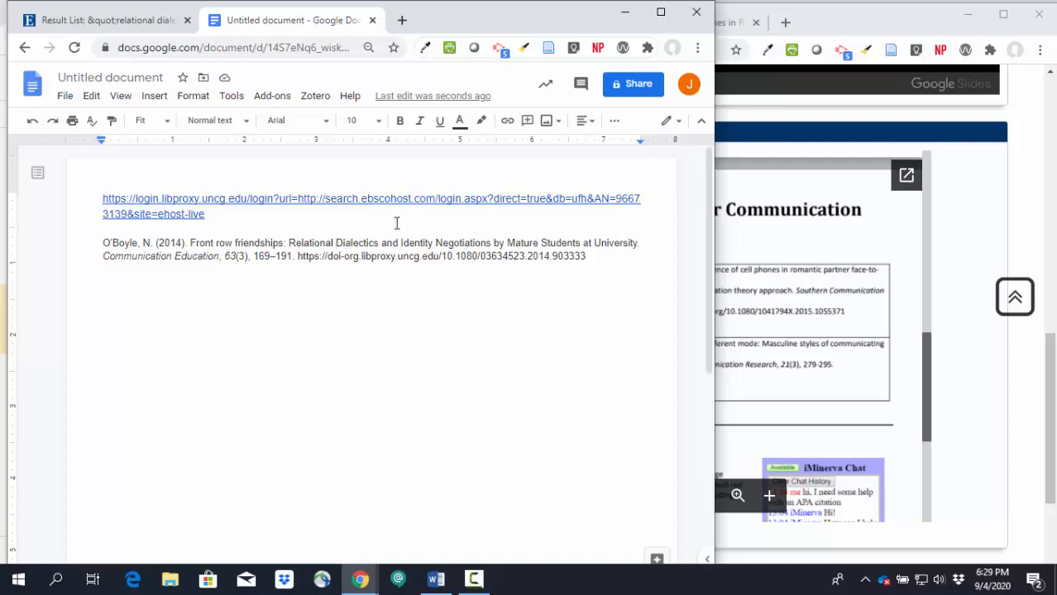
Step: Change "dialectics", "identity" and "negotiations" in the citation's subtitle to lowercase initials
{"action": "key", "text": "Delete"}
{"action": "type", "text": "d"}
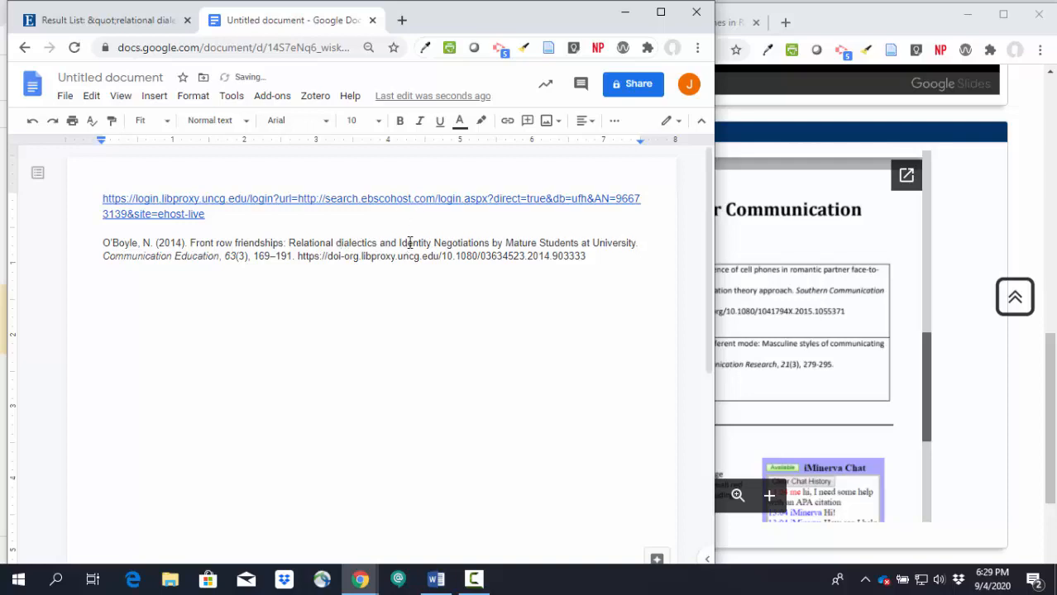
{"action": "left_click", "coordinate": [401, 242]}
{"action": "key", "text": "Delete"}
{"action": "type", "text": "i"}
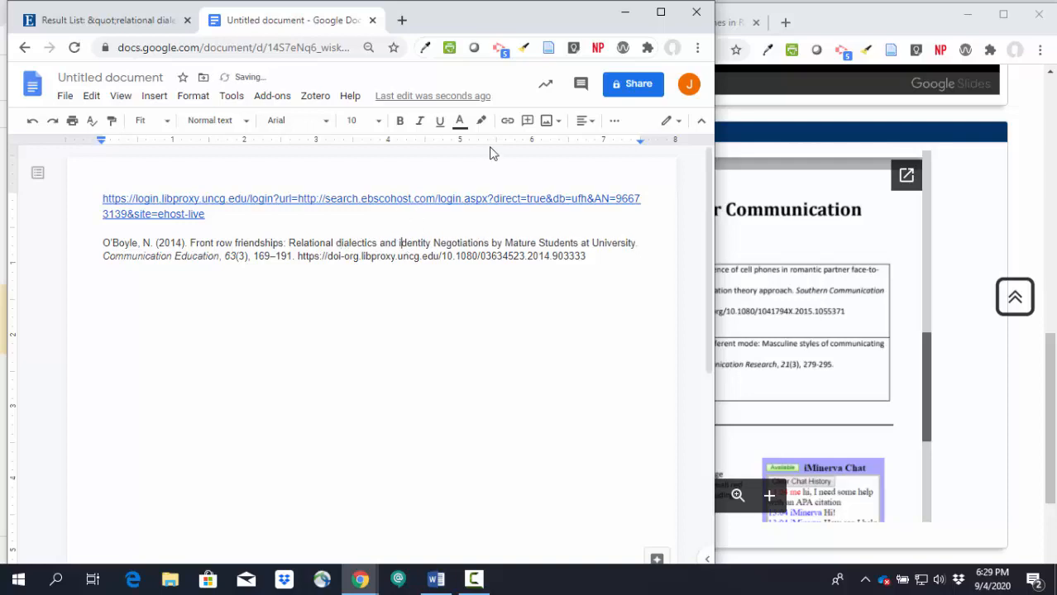
{"action": "left_click", "coordinate": [435, 242]}
{"action": "key", "text": "Delete"}
{"action": "type", "text": "n"}
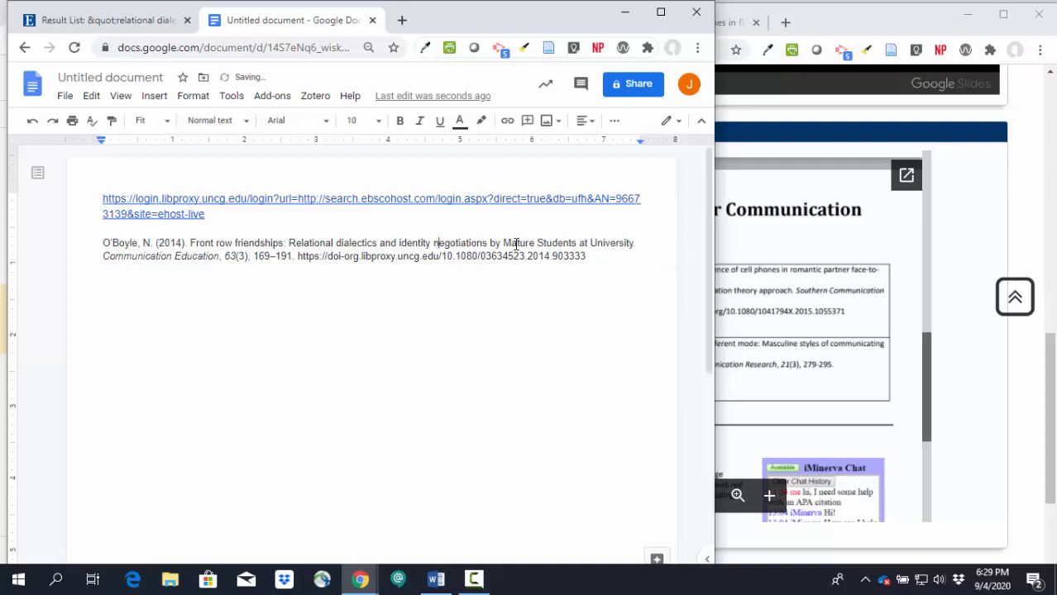
Step: Change "mature", "students" and "university" in the citation's subtitle to lowercase initials
{"action": "left_click", "coordinate": [505, 243]}
{"action": "key", "text": "Delete"}
{"action": "type", "text": "m"}
{"action": "left_click", "coordinate": [544, 243]}
{"action": "key", "text": "Delete"}
{"action": "type", "text": "s"}
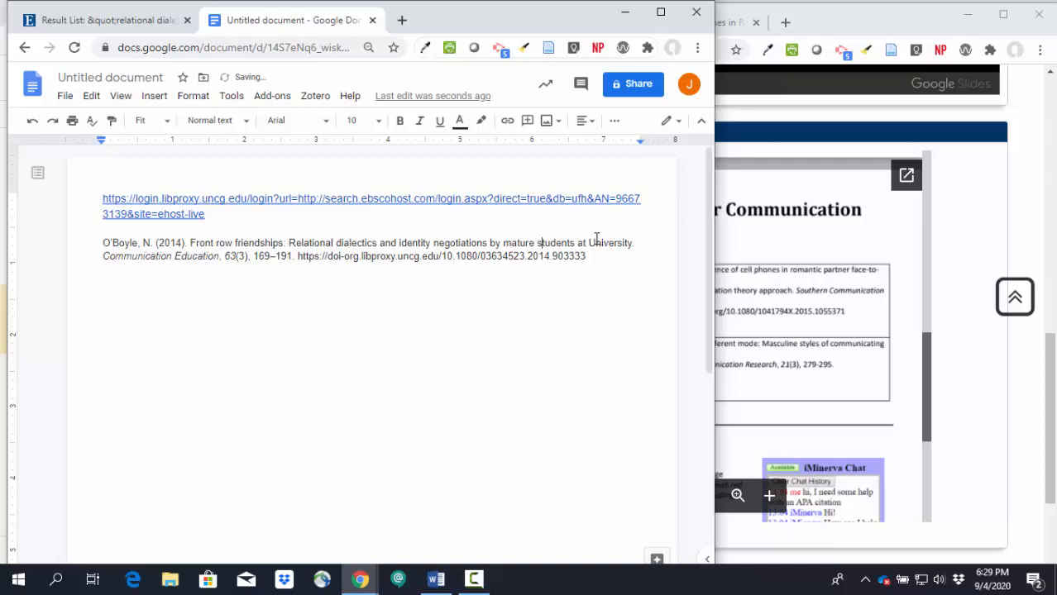
{"action": "left_click", "coordinate": [590, 240]}
{"action": "key", "text": "Delete"}
{"action": "type", "text": "u"}
Step: Compare the document's citation with the handout's example of a scholarly article found online with a DOI
{"action": "left_click", "coordinate": [794, 282]}
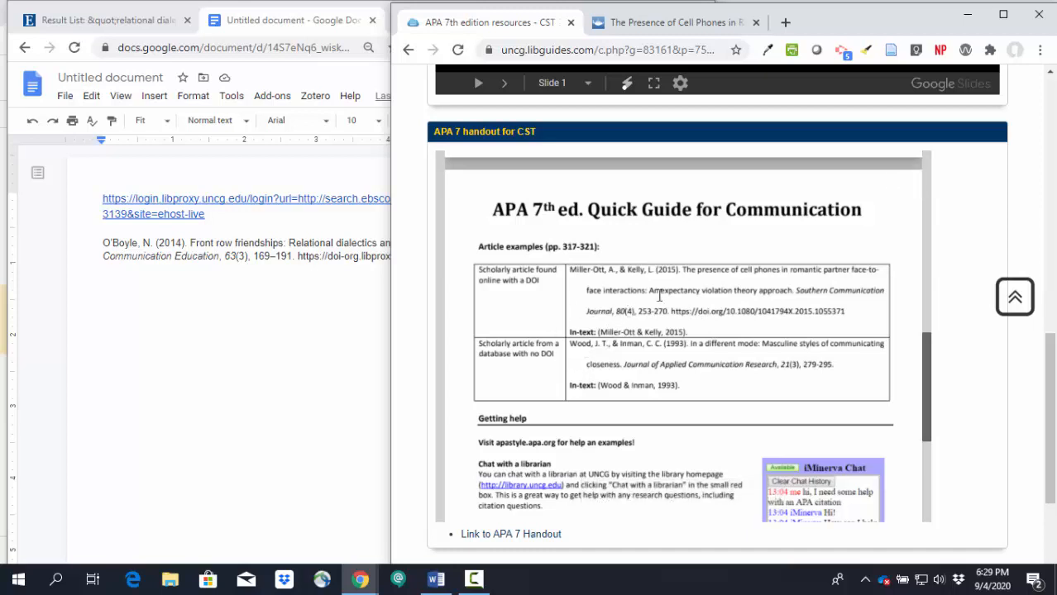
{"action": "left_click", "coordinate": [174, 312]}
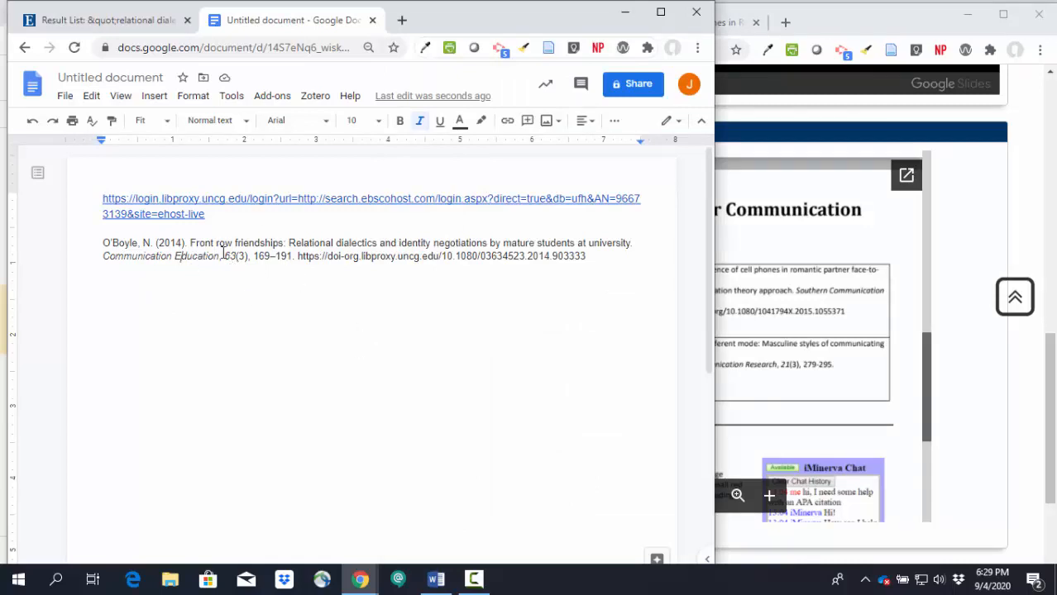
{"action": "left_click", "coordinate": [780, 308]}
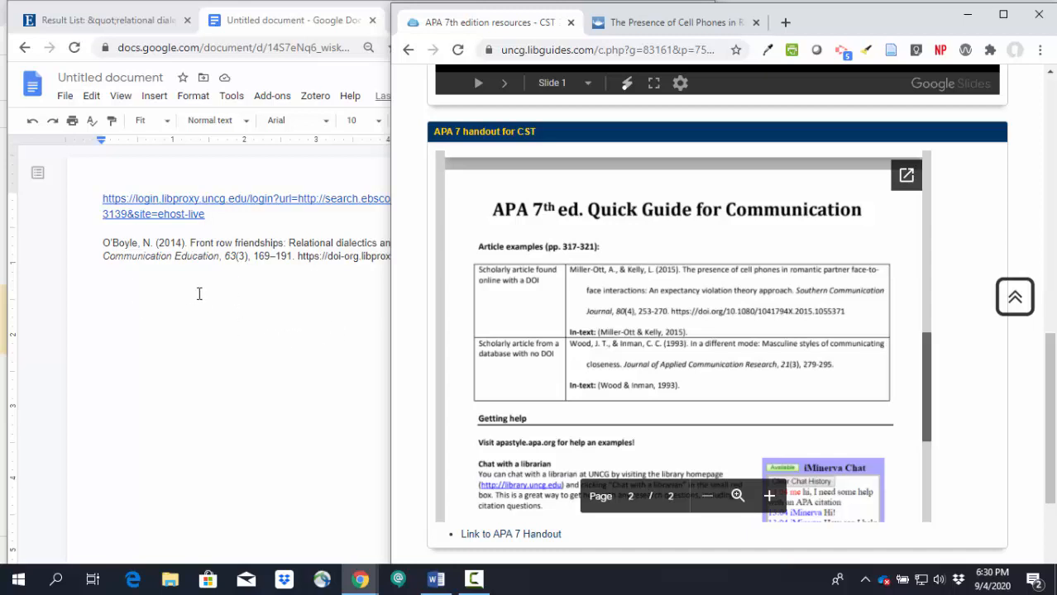
Step: Set the line spacing of the whole article citation to double
{"action": "left_click", "coordinate": [265, 355]}
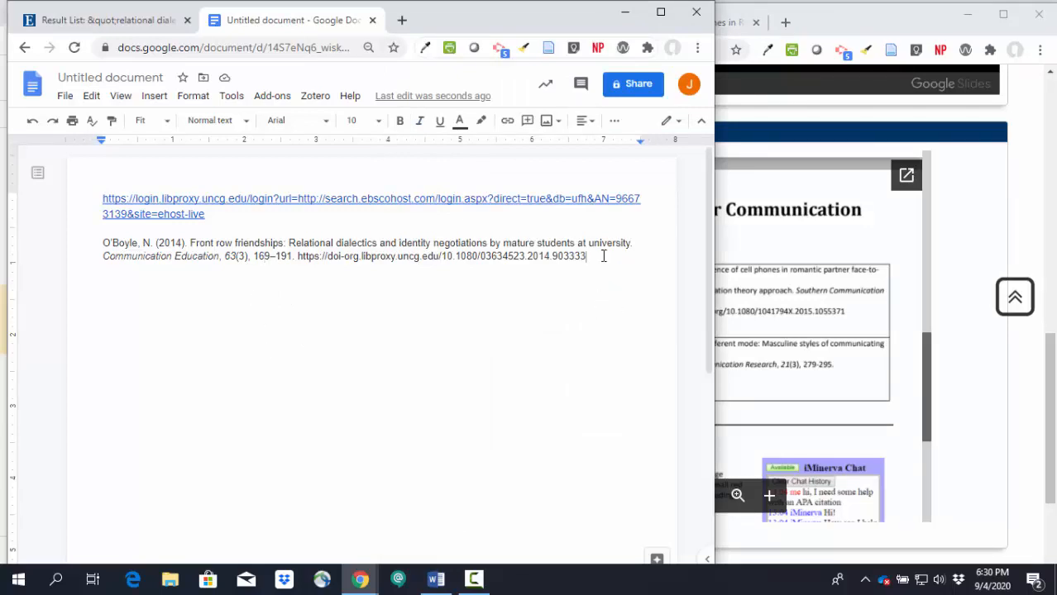
{"action": "left_click_drag", "start_coordinate": [604, 256], "coordinate": [100, 246]}
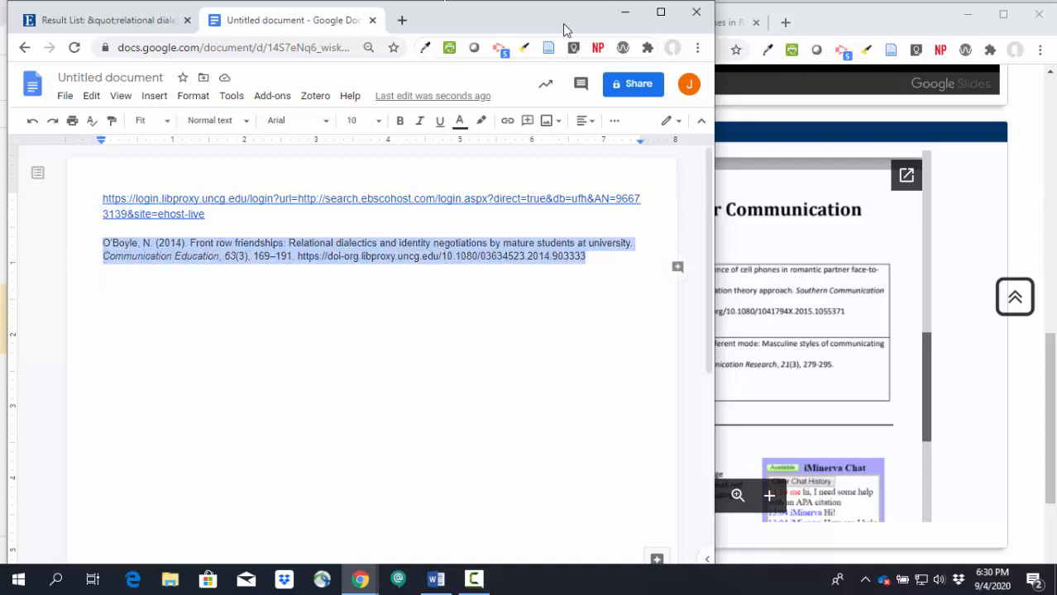
{"action": "left_click", "coordinate": [612, 122]}
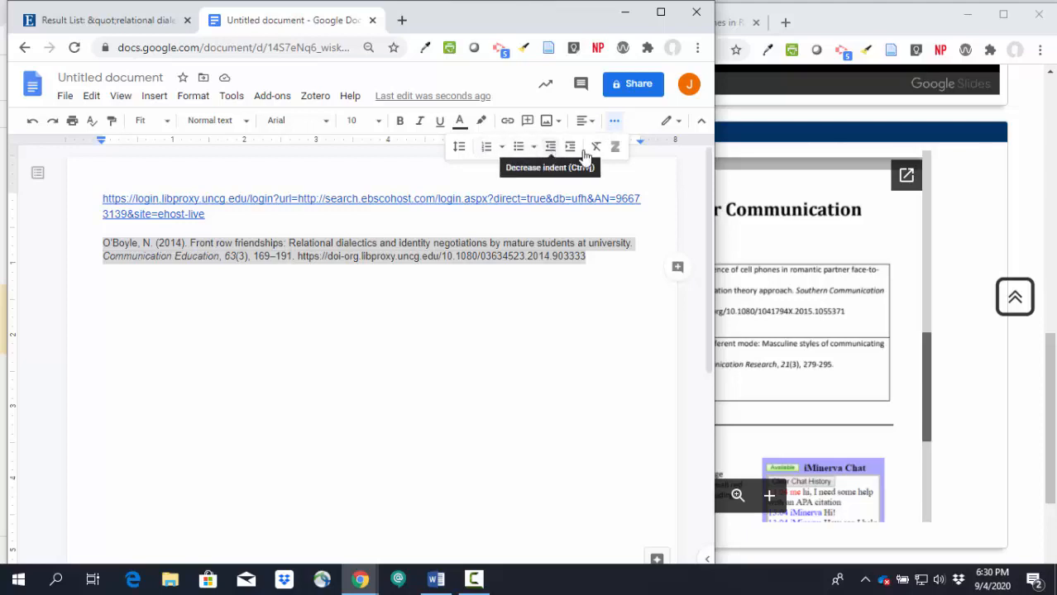
{"action": "left_click", "coordinate": [459, 146]}
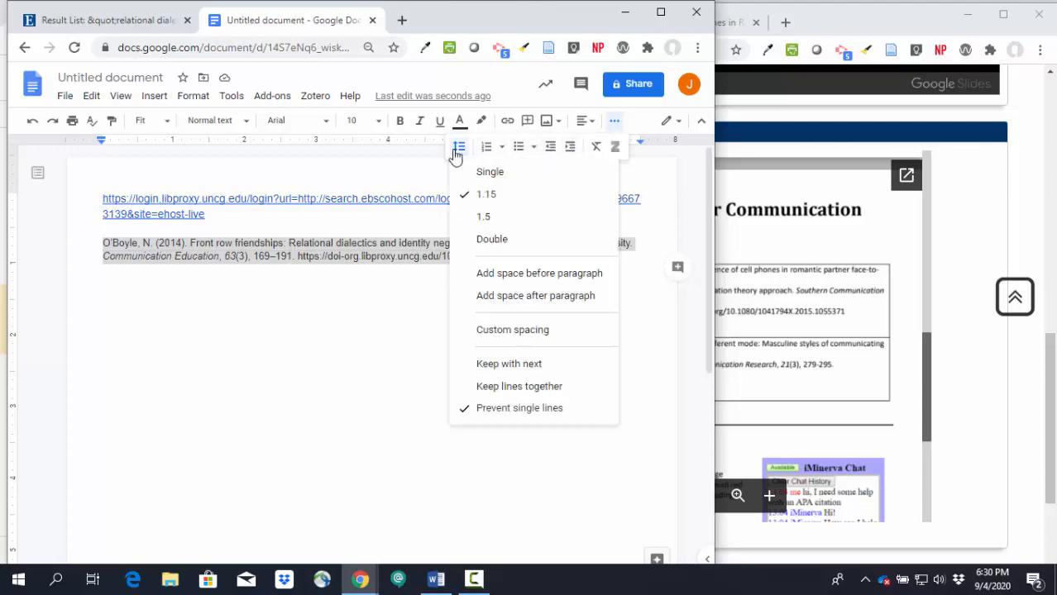
{"action": "left_click", "coordinate": [469, 243]}
{"action": "left_click", "coordinate": [370, 332]}
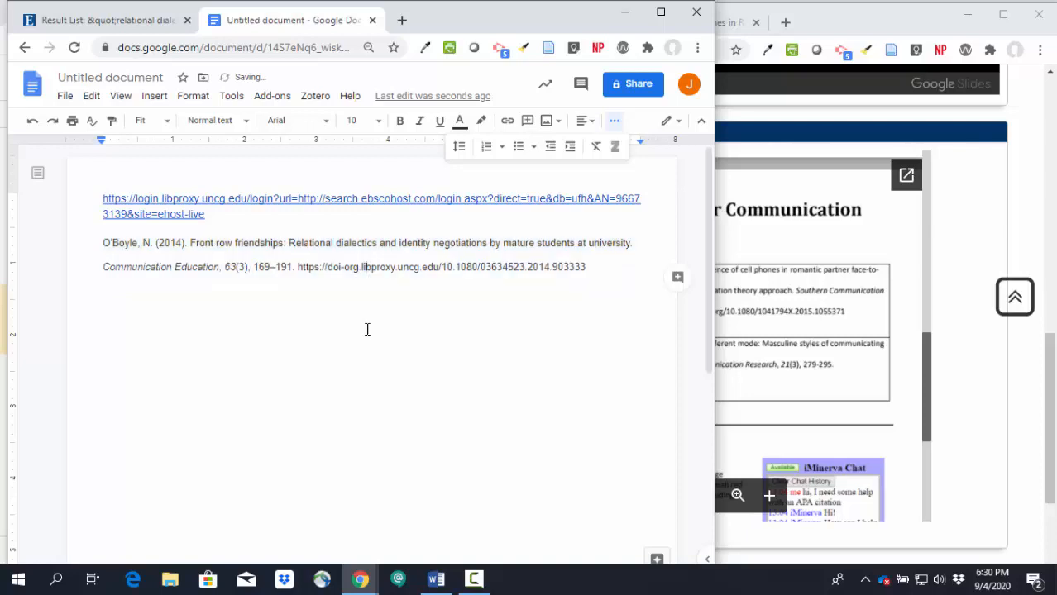
Step: Add the bold heading "References" on a new line directly above the citation
{"action": "key", "text": "Return"}
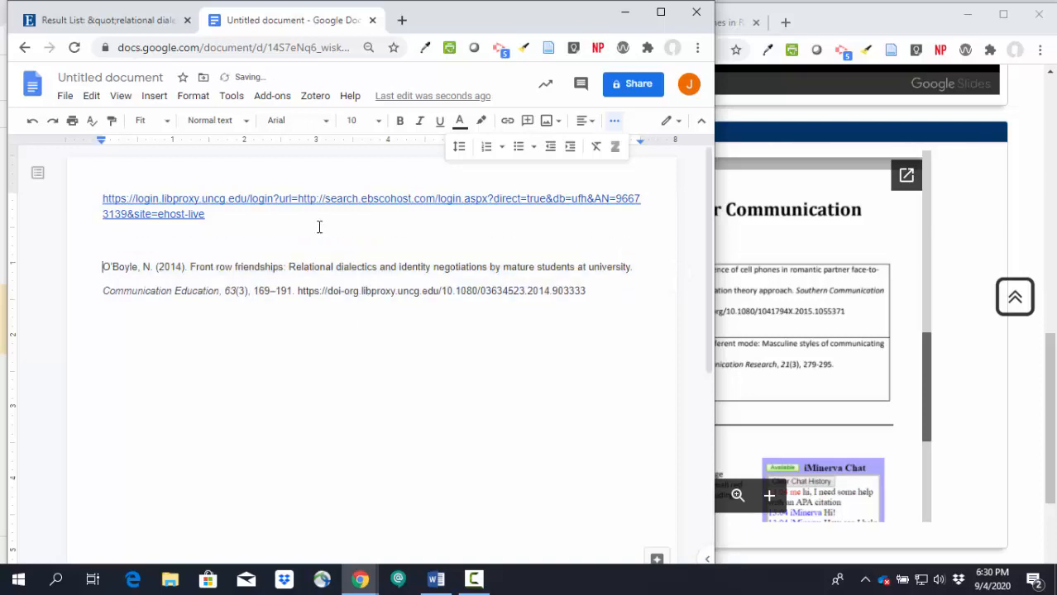
{"action": "key", "text": "Up"}
{"action": "key", "text": "ctrl+b"}
{"action": "type", "text": "References"}
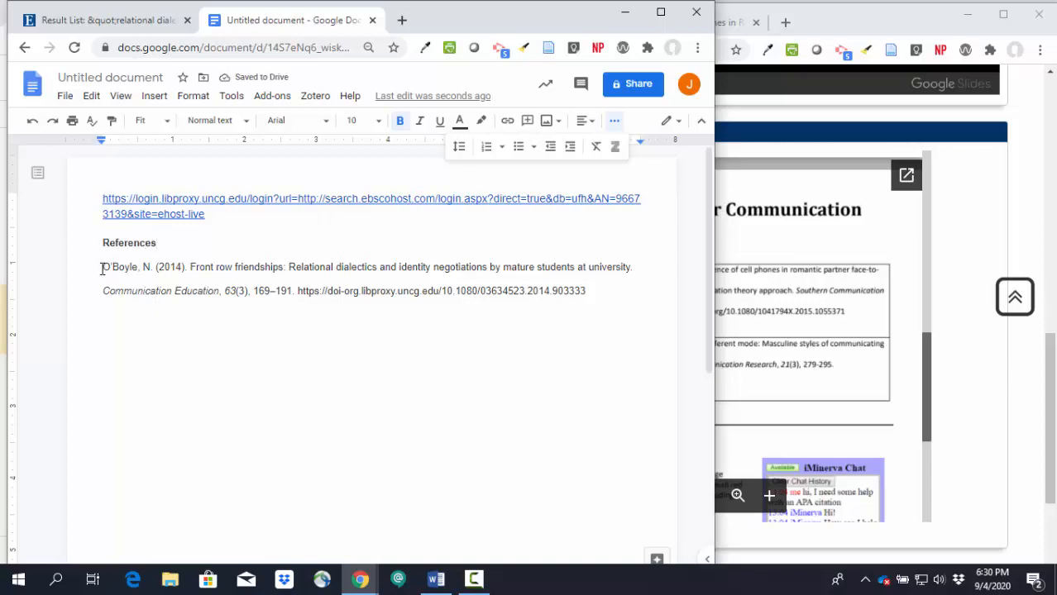
Step: Give the whole article citation a hanging indent of 0.5 inches
{"action": "left_click_drag", "start_coordinate": [103, 269], "coordinate": [612, 291]}
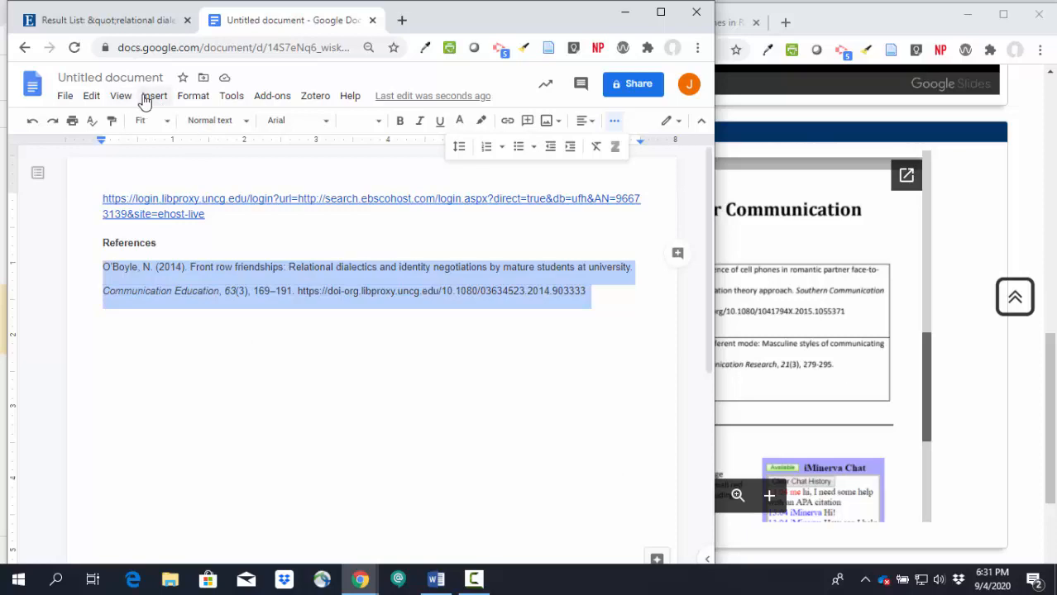
{"action": "left_click", "coordinate": [192, 95]}
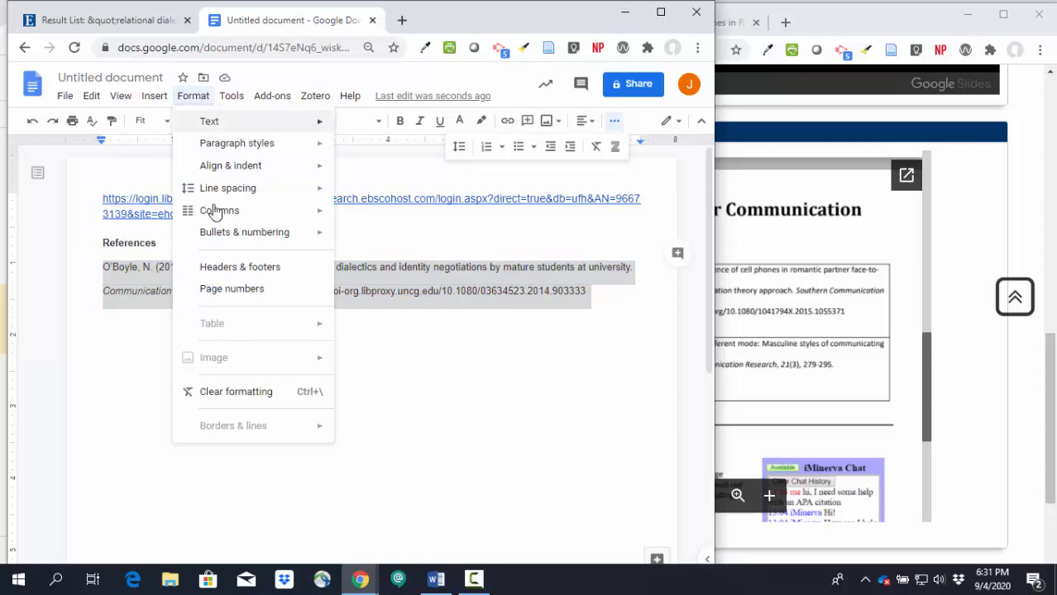
{"action": "mouse_move", "coordinate": [231, 166]}
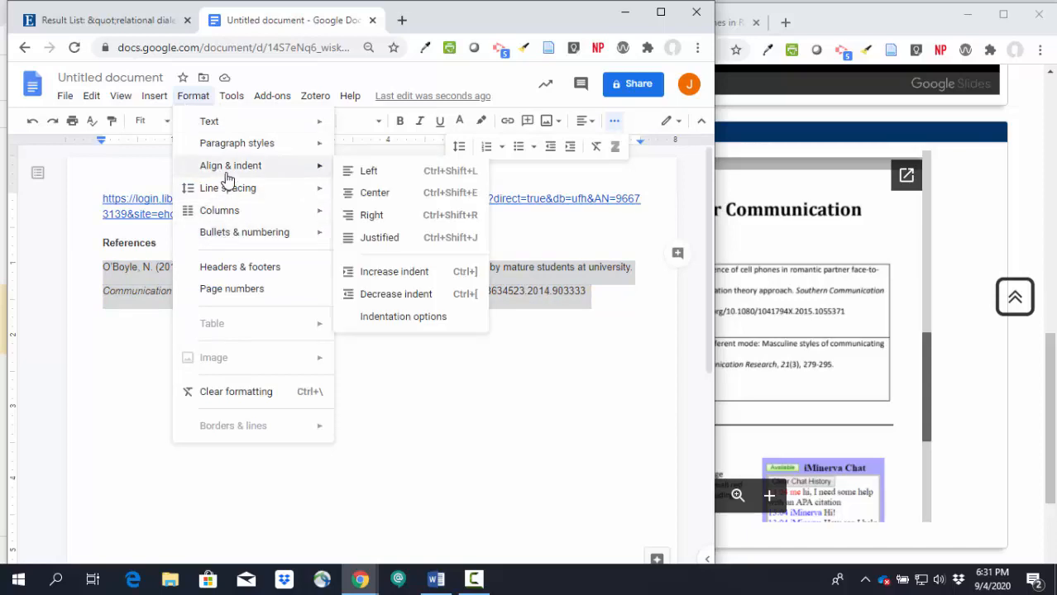
{"action": "left_click", "coordinate": [379, 319]}
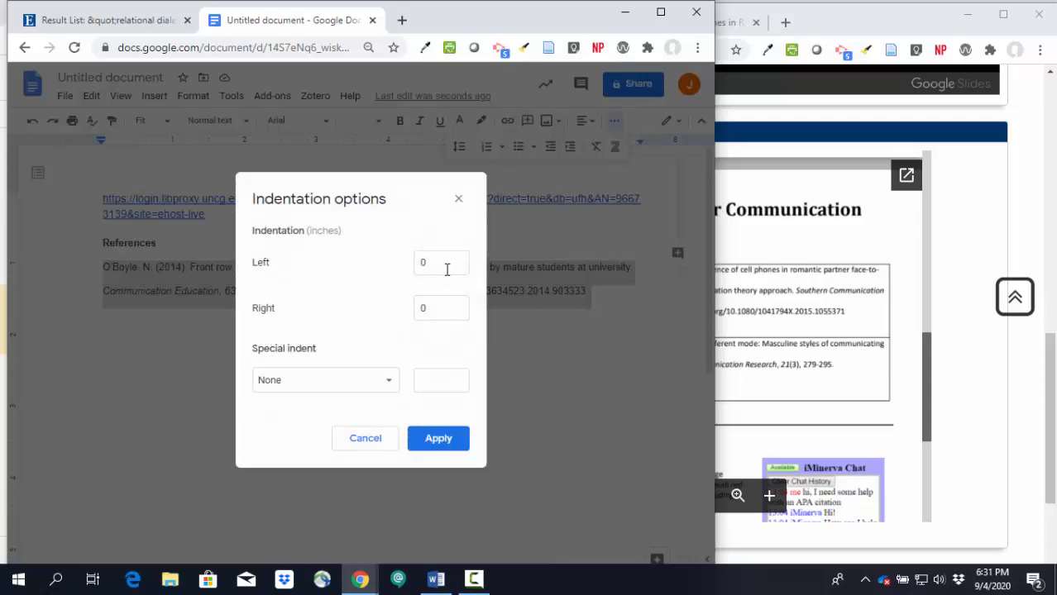
{"action": "left_click", "coordinate": [295, 383]}
{"action": "left_click", "coordinate": [295, 426]}
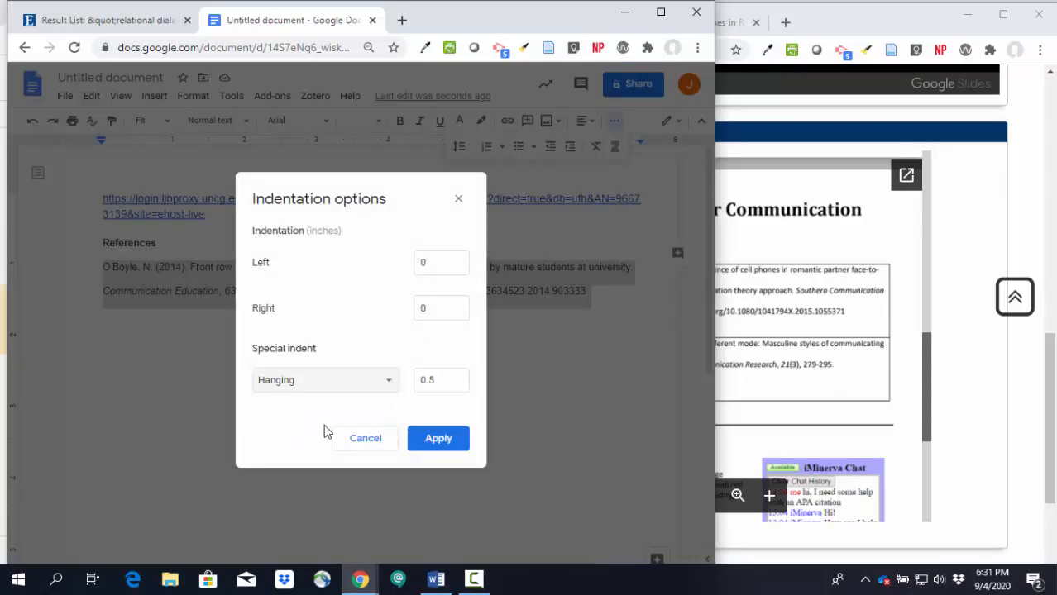
{"action": "left_click", "coordinate": [436, 447]}
{"action": "left_click", "coordinate": [268, 342]}
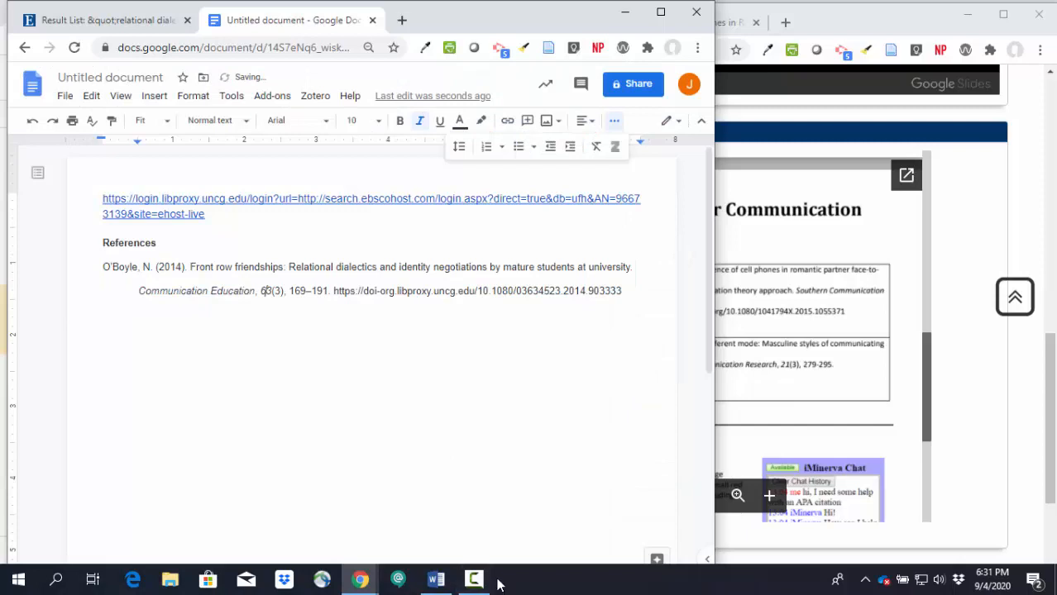
Step: Select the "References" heading together with the corrected citation and switch to the Word document
{"action": "left_click_drag", "start_coordinate": [102, 243], "coordinate": [285, 268]}
{"action": "left_click_drag", "start_coordinate": [403, 280], "coordinate": [627, 295]}
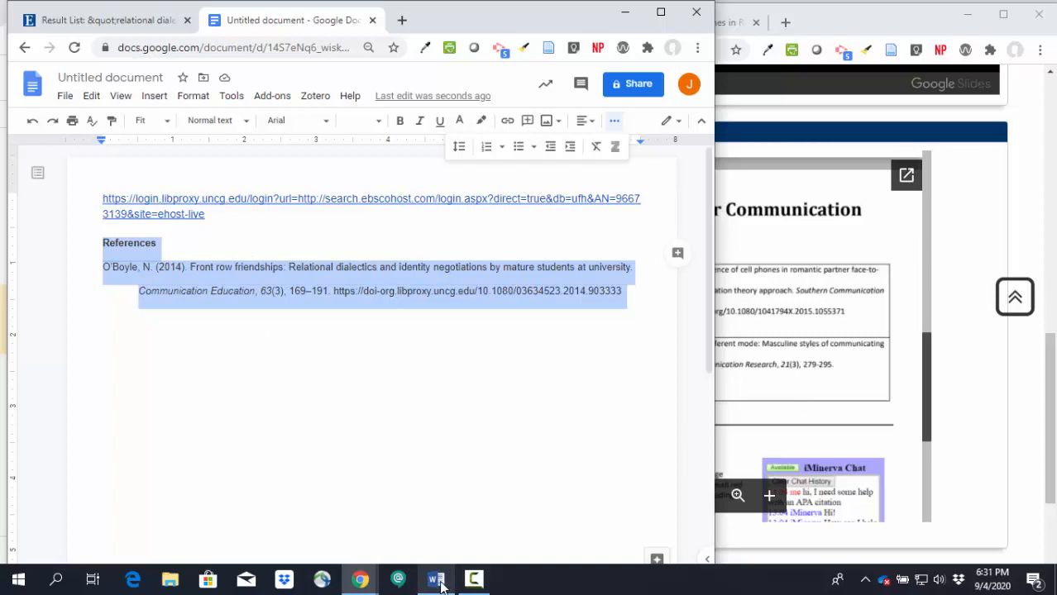
{"action": "mouse_move", "coordinate": [441, 585]}
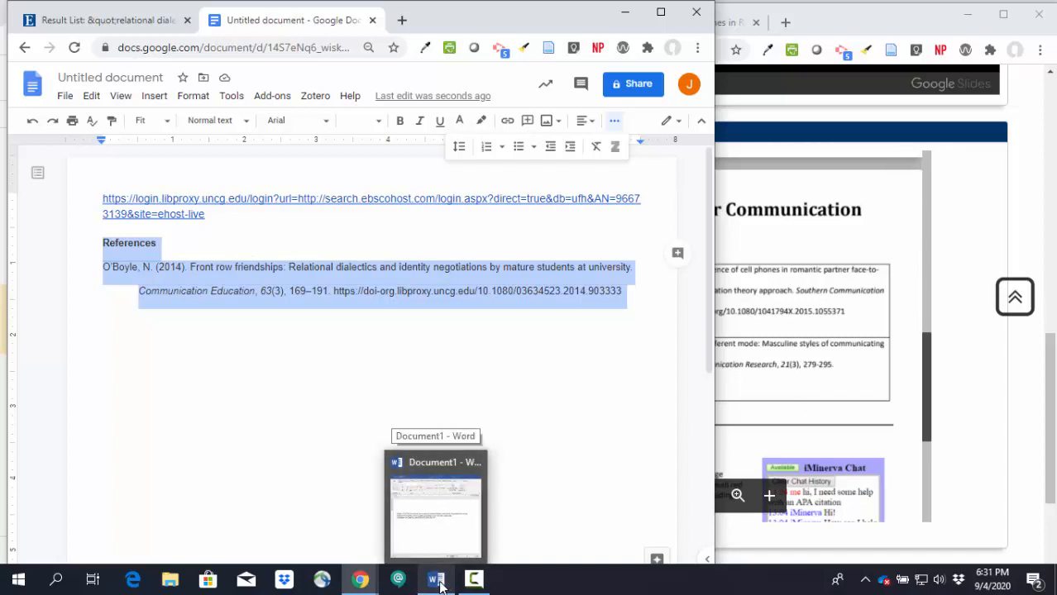
{"action": "left_click", "coordinate": [437, 580]}
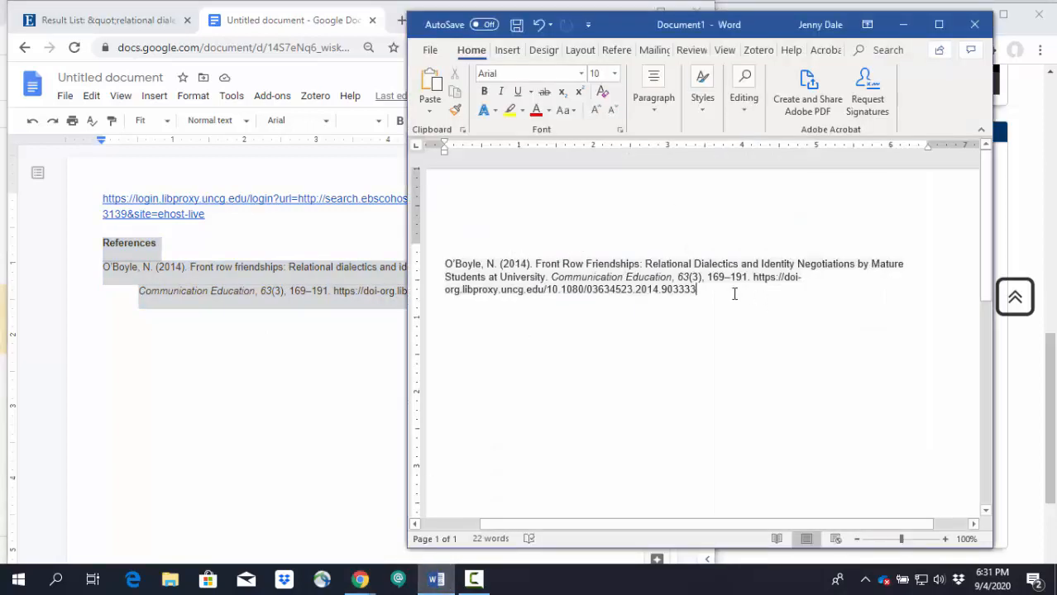
Step: Try to clear the background shading of the Word document's citation by setting its highlight to No Color
{"action": "left_click_drag", "start_coordinate": [717, 292], "coordinate": [445, 263]}
{"action": "left_click", "coordinate": [522, 110]}
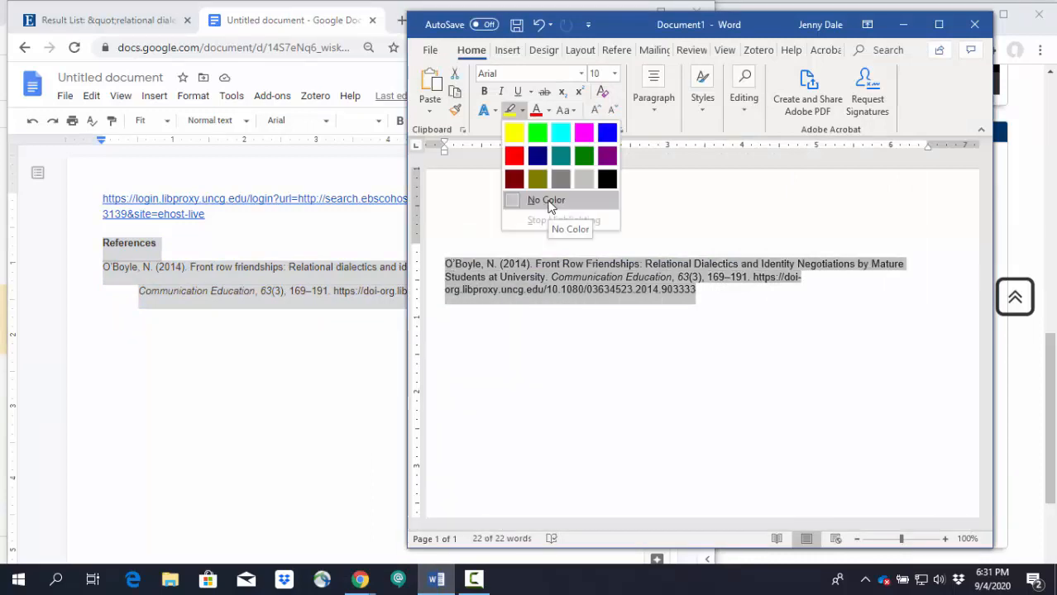
{"action": "left_click", "coordinate": [550, 205]}
{"action": "left_click", "coordinate": [609, 354]}
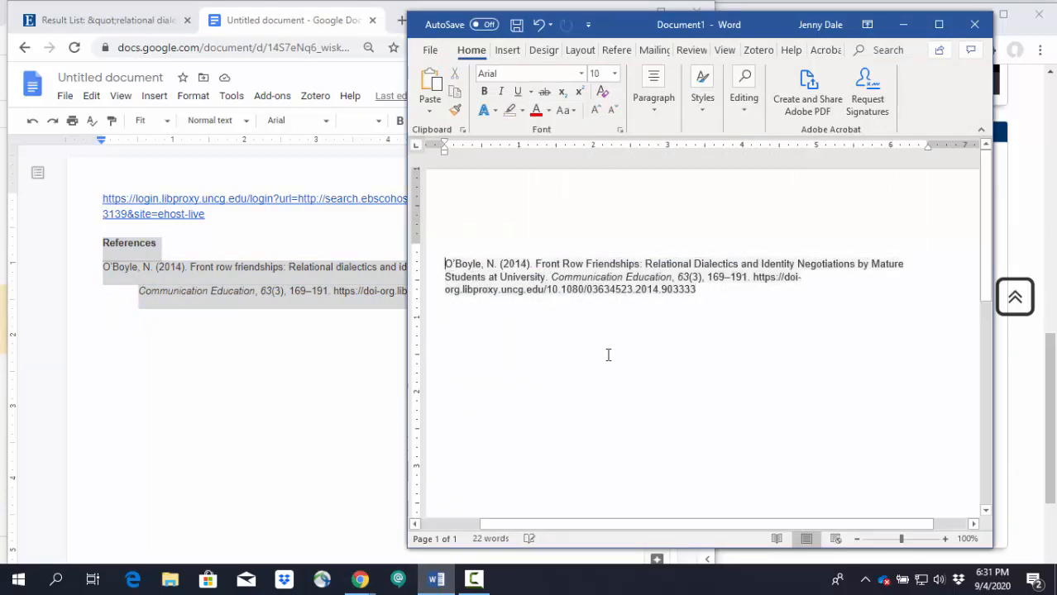
Step: Replace the uncorrected citation in the Word document with the "References" heading and corrected citation copied from Google Docs
{"action": "left_click_drag", "start_coordinate": [719, 287], "coordinate": [417, 265]}
{"action": "left_click", "coordinate": [312, 291]}
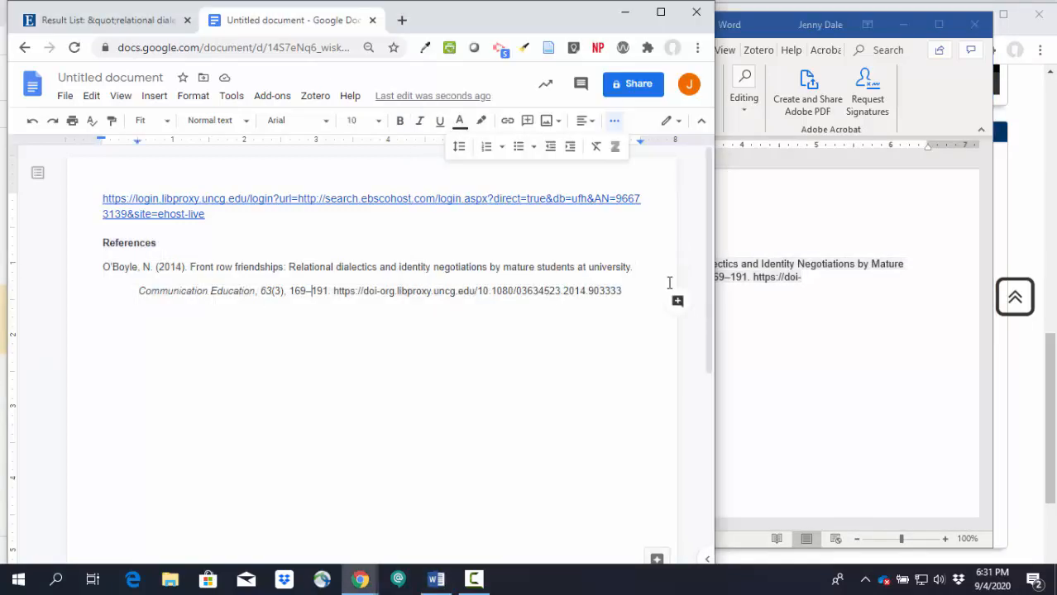
{"action": "left_click_drag", "start_coordinate": [621, 294], "coordinate": [2, 248]}
{"action": "key", "text": "ctrl+c"}
{"action": "left_click", "coordinate": [800, 316]}
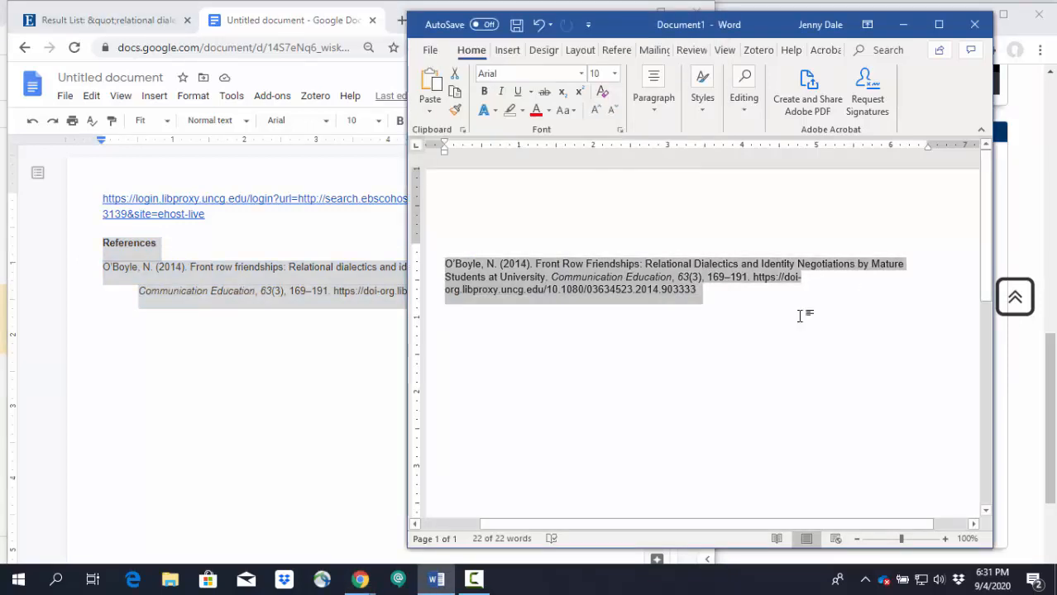
{"action": "key", "text": "BackSpace"}
{"action": "key", "text": "ctrl+v"}
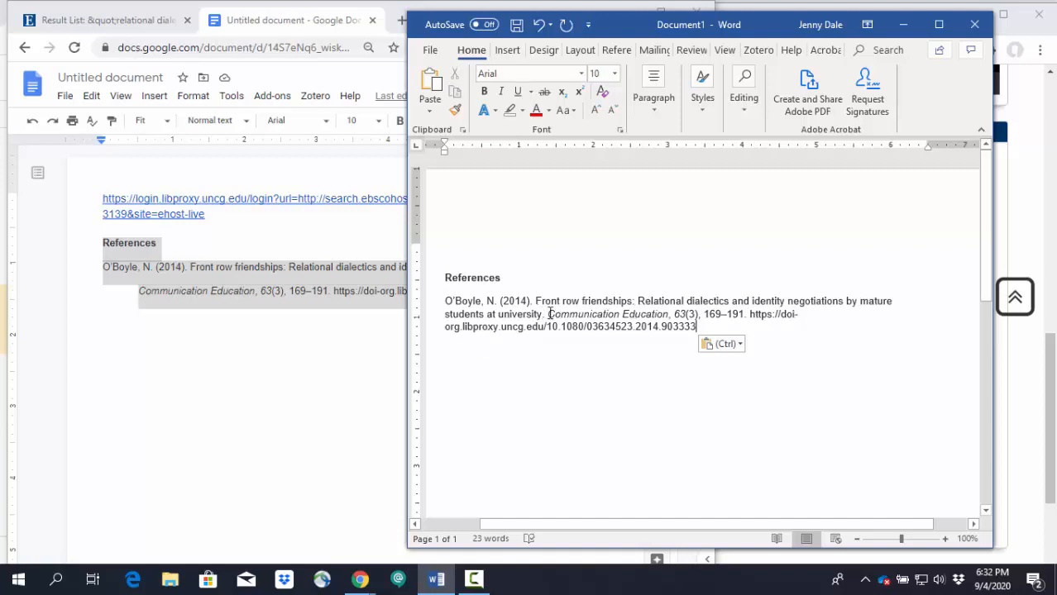
Step: Apply double line spacing and a hanging indent to the pasted citation in the Word document
{"action": "left_click_drag", "start_coordinate": [712, 326], "coordinate": [441, 302]}
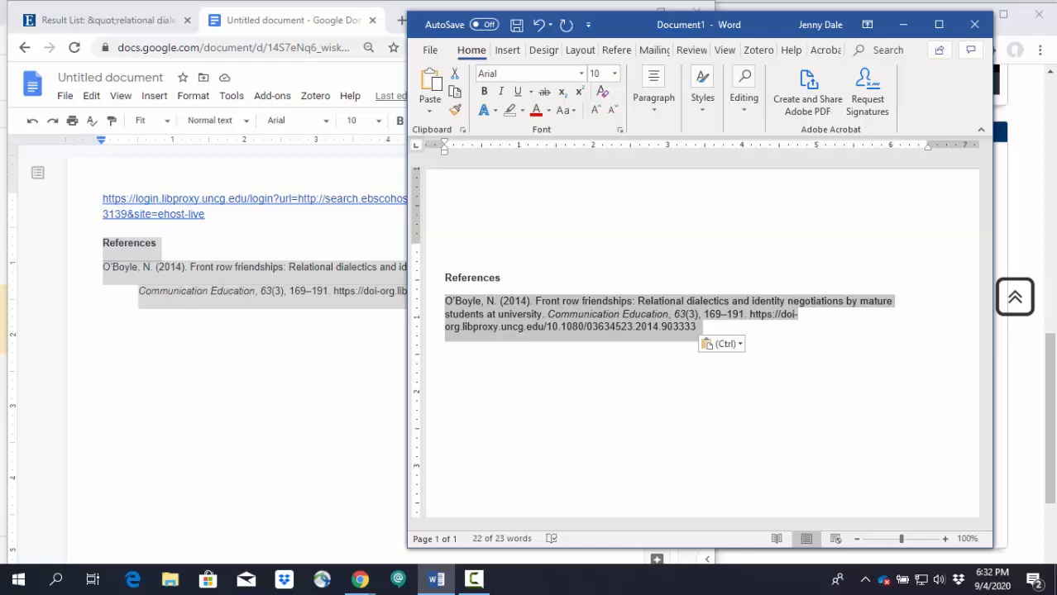
{"action": "key", "text": "ctrl+2"}
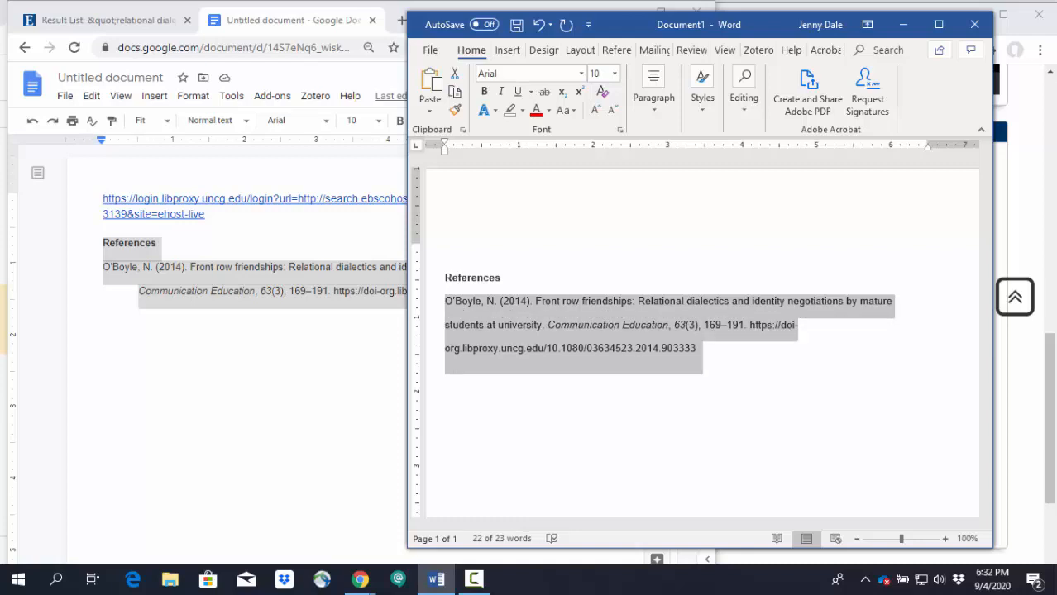
{"action": "key", "text": "ctrl+t"}
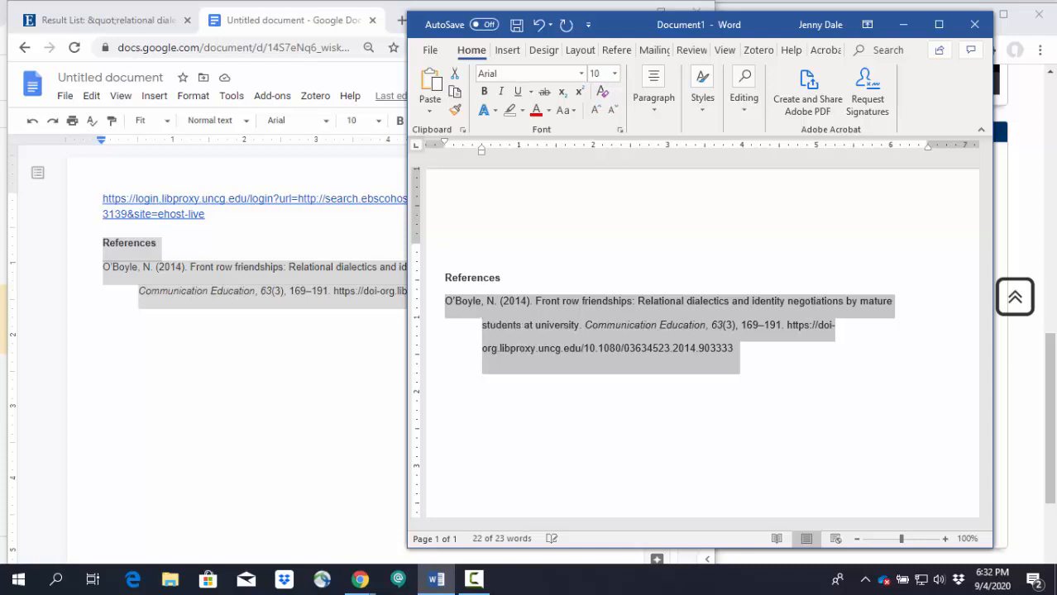
{"action": "left_click", "coordinate": [752, 386]}
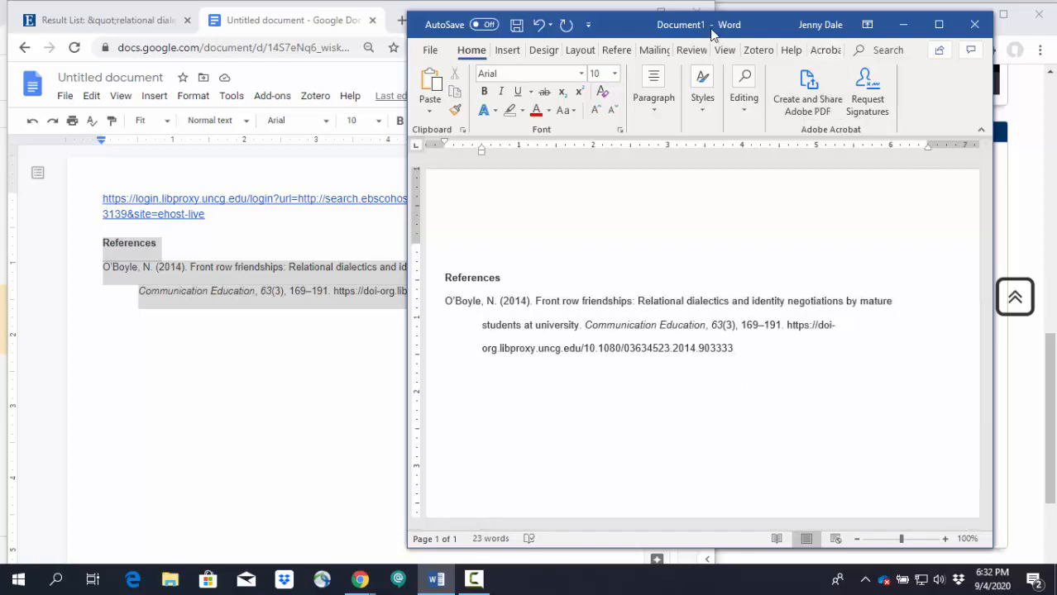
Step: Move the Word window aside and review the APA 7 handout and resource links on the CST 300 guide page
{"action": "left_click_drag", "start_coordinate": [713, 31], "coordinate": [354, 29]}
{"action": "left_click", "coordinate": [800, 256]}
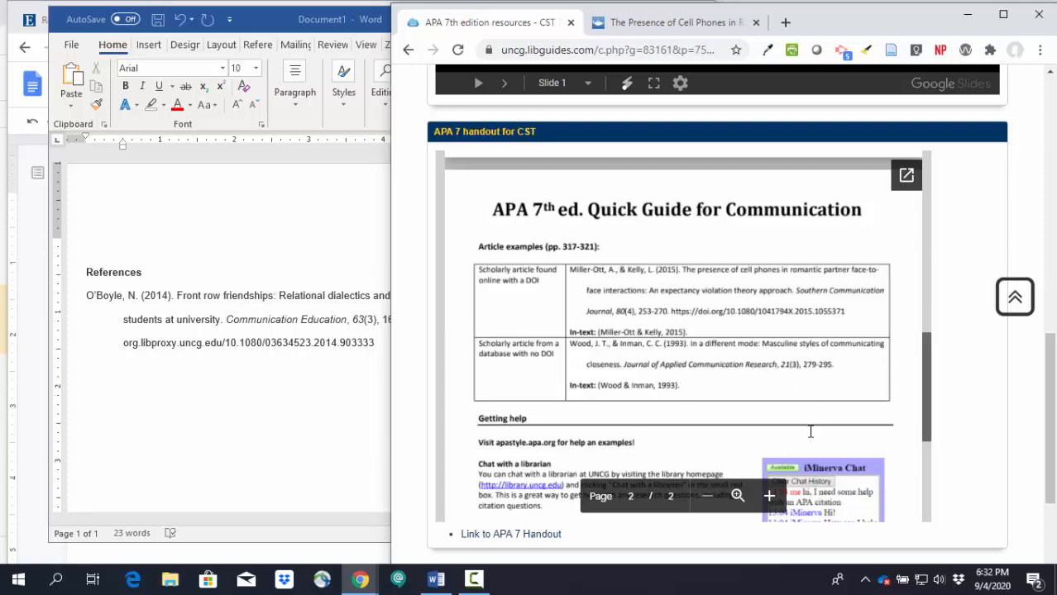
{"action": "scroll", "coordinate": [993, 393], "scroll_direction": "down", "scroll_amount": 2}
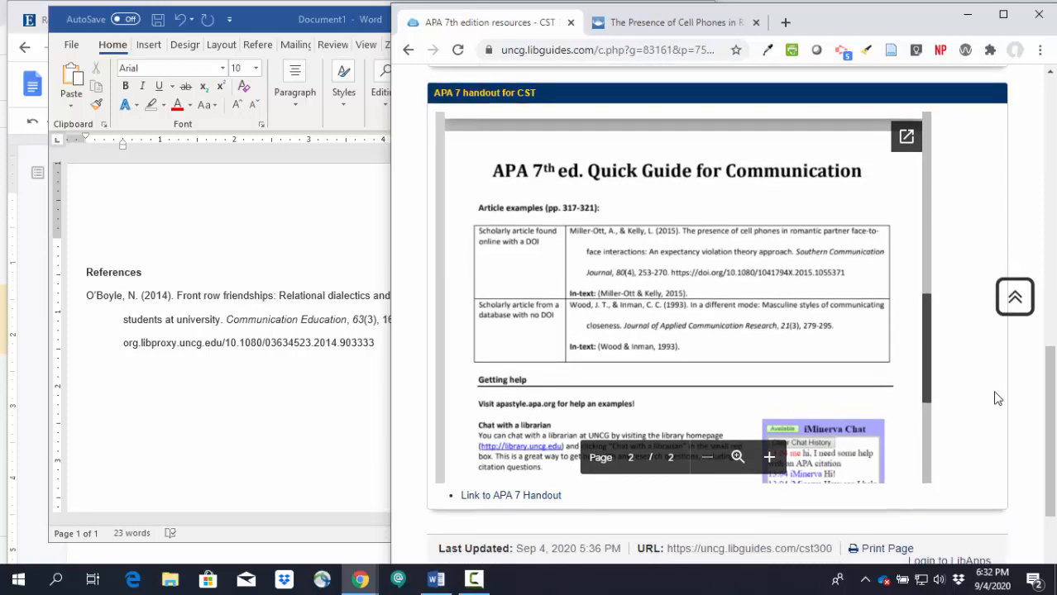
{"action": "scroll", "coordinate": [976, 401], "scroll_direction": "up", "scroll_amount": 3}
{"action": "scroll", "coordinate": [961, 395], "scroll_direction": "up", "scroll_amount": 5}
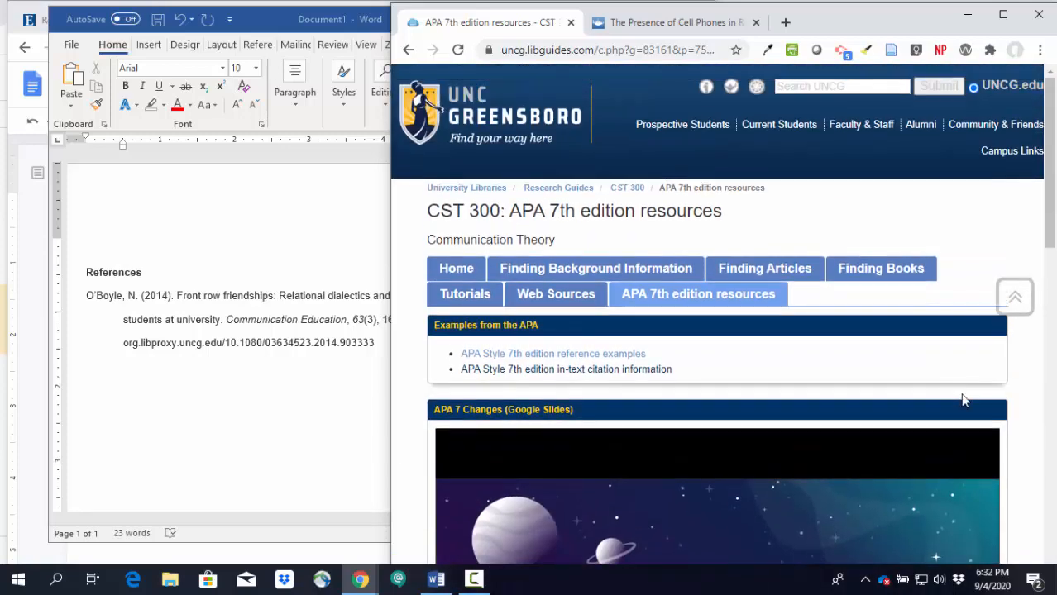